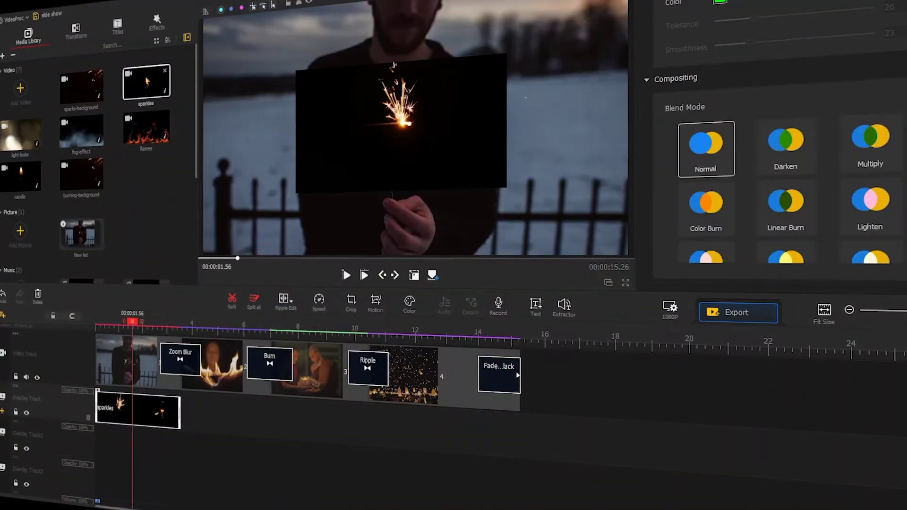
Step: Switch the sparkles overlay's blend mode to Lighten
{"action": "left_click", "coordinate": [887, 214]}
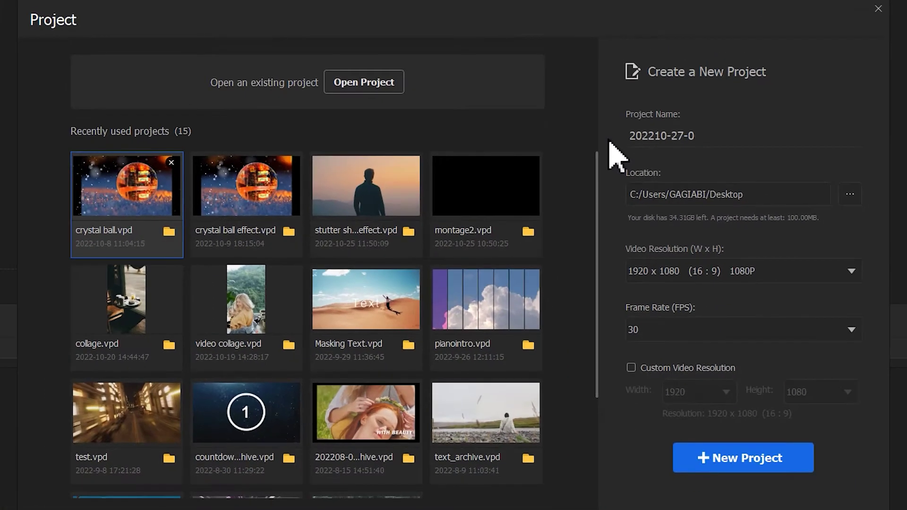
Step: Create a new project named 'slide show'
{"action": "left_click", "coordinate": [728, 141]}
{"action": "type", "text": "slide show"}
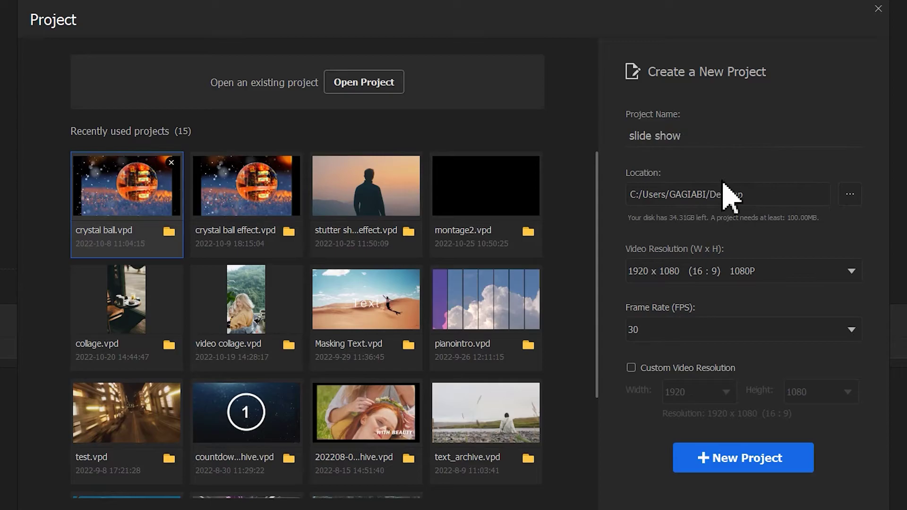
{"action": "left_click", "coordinate": [750, 457]}
Step: Import the photos and the 'music' file into the Media Library
{"action": "left_click_drag", "start_coordinate": [33, 314], "coordinate": [100, 194]}
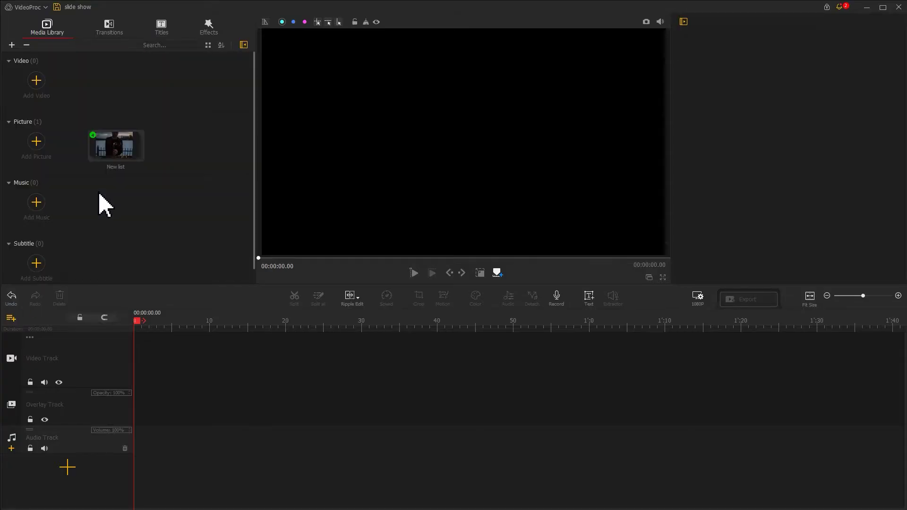
{"action": "left_click", "coordinate": [36, 202]}
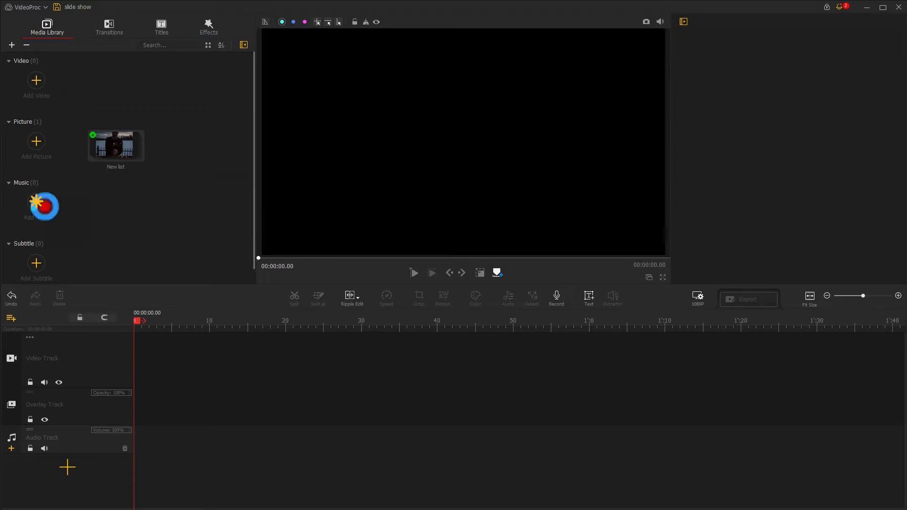
{"action": "left_click", "coordinate": [146, 168]}
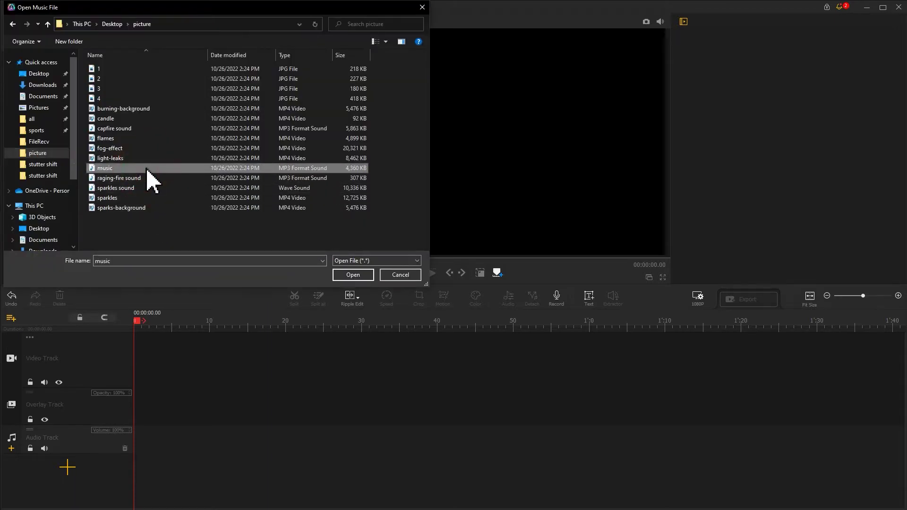
{"action": "left_click", "coordinate": [353, 274]}
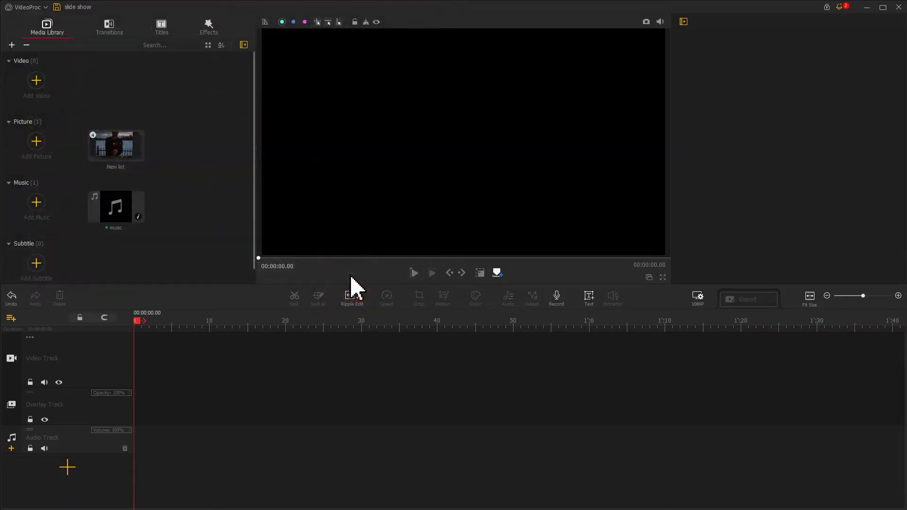
Step: Place the music on the audio track and cut it off at 15.26 seconds
{"action": "left_click_drag", "start_coordinate": [137, 213], "coordinate": [130, 414]}
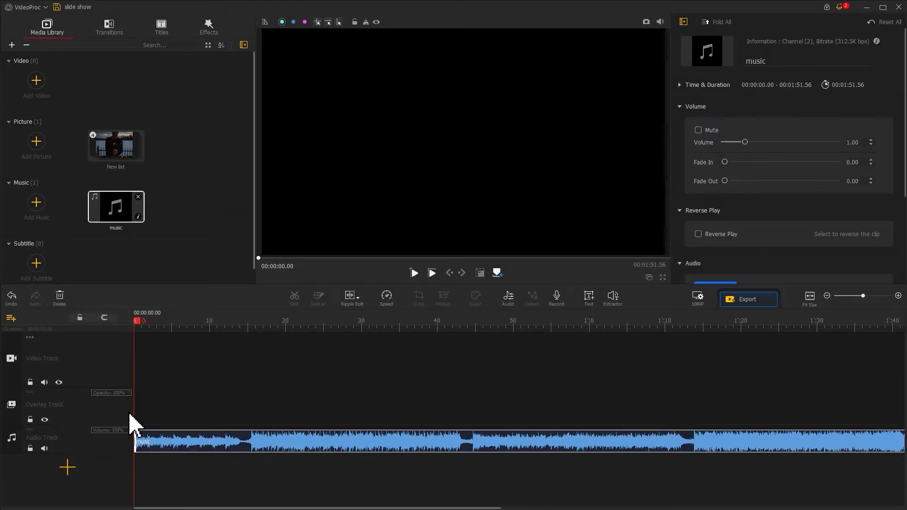
{"action": "left_click_drag", "start_coordinate": [138, 326], "coordinate": [255, 326]}
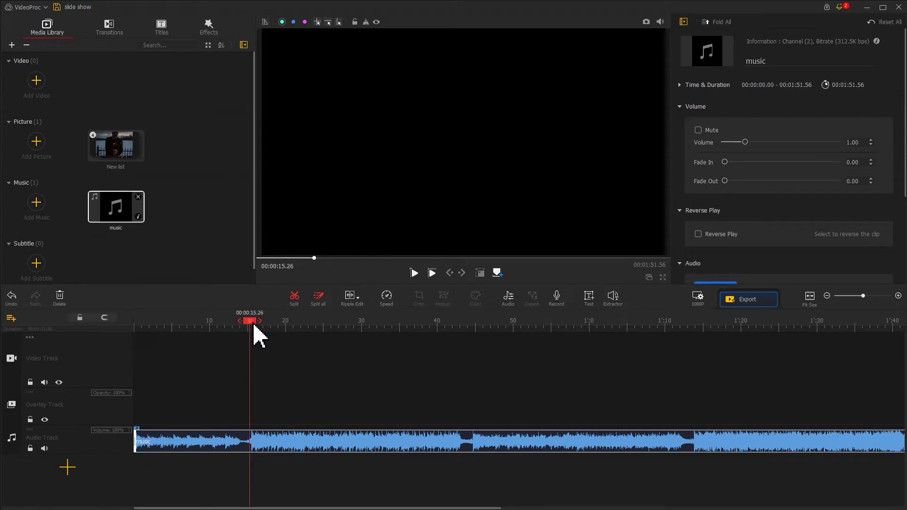
{"action": "left_click", "coordinate": [293, 297]}
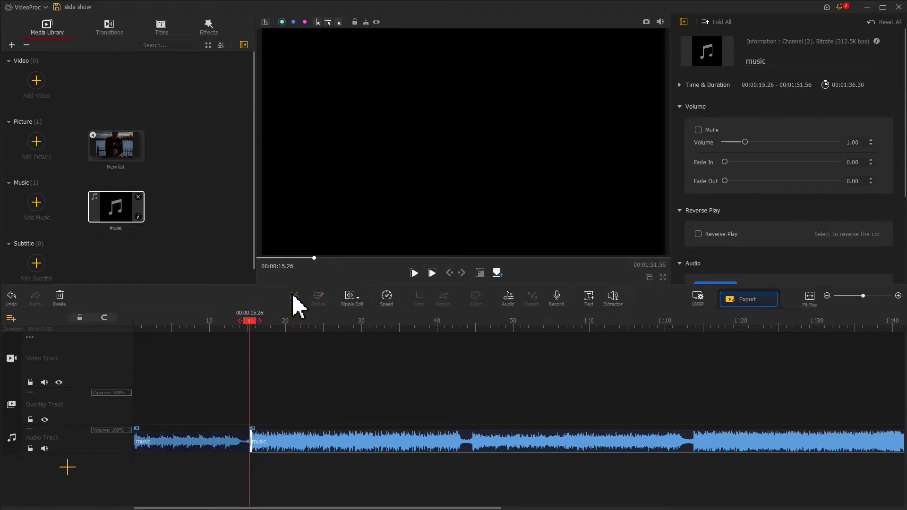
{"action": "left_click", "coordinate": [265, 441]}
{"action": "key", "text": "Delete"}
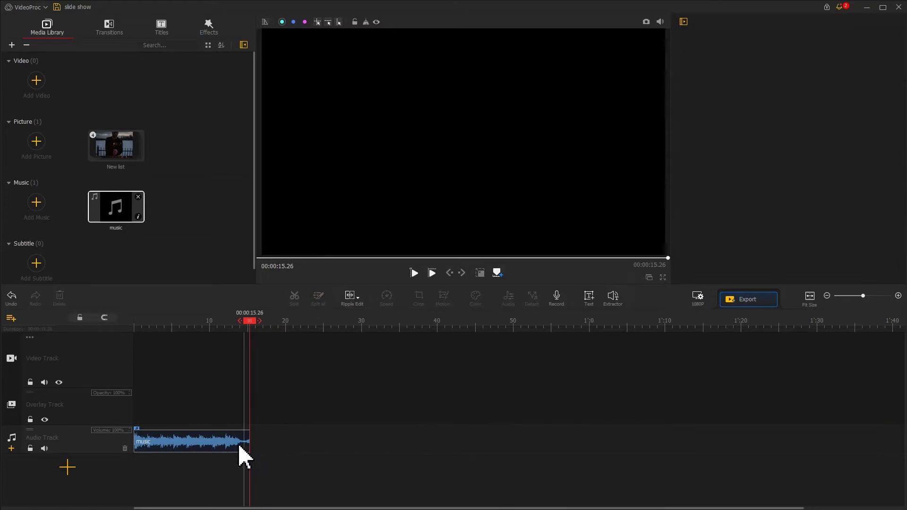
Step: Set the music volume to 0.54 with a 1.81 fade-out
{"action": "left_click", "coordinate": [229, 447]}
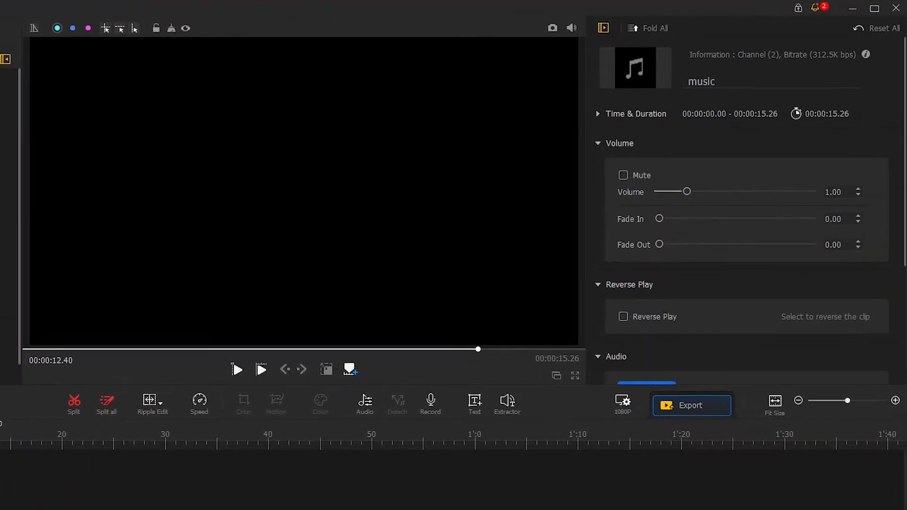
{"action": "left_click", "coordinate": [691, 194]}
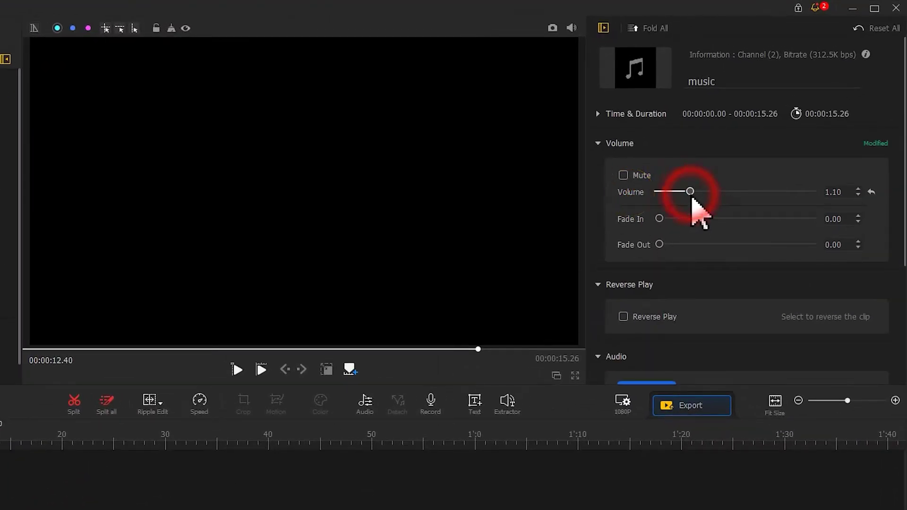
{"action": "left_click_drag", "start_coordinate": [691, 195], "coordinate": [674, 199]}
{"action": "left_click_drag", "start_coordinate": [660, 245], "coordinate": [667, 247]}
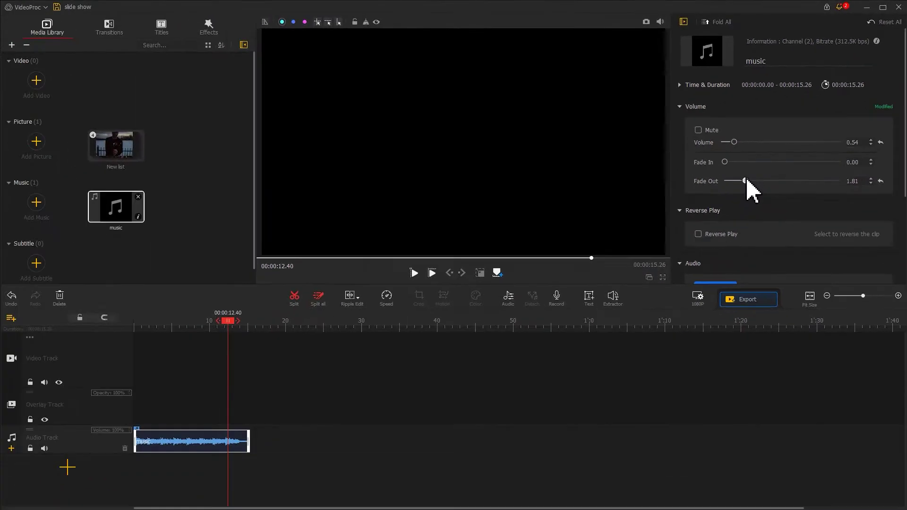
Step: Place photos 1 to 4 in order on the video track
{"action": "double_click", "coordinate": [133, 158]}
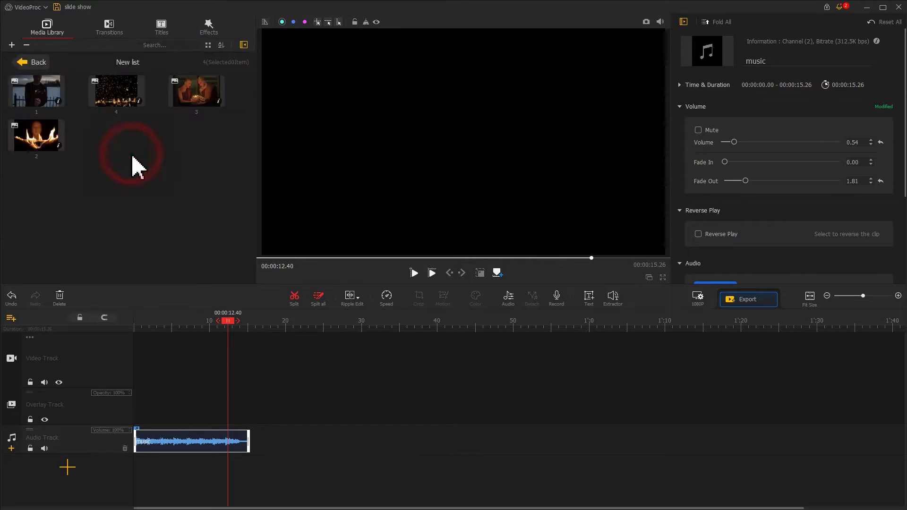
{"action": "left_click_drag", "start_coordinate": [47, 100], "coordinate": [121, 350]}
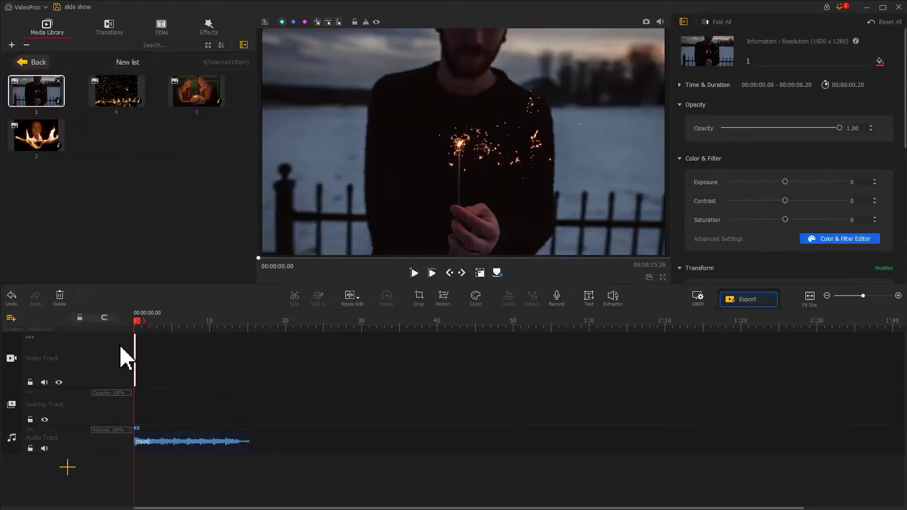
{"action": "left_click_drag", "start_coordinate": [46, 151], "coordinate": [149, 394]}
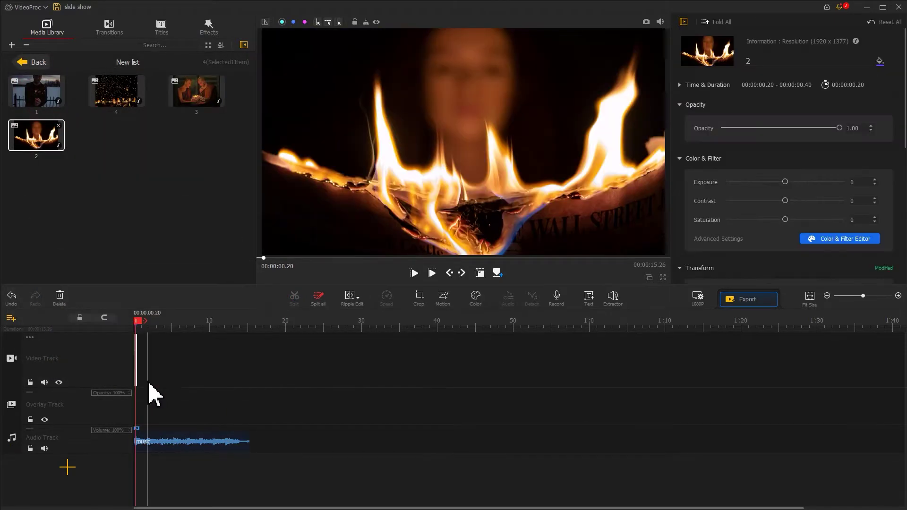
{"action": "left_click_drag", "start_coordinate": [187, 100], "coordinate": [162, 324]}
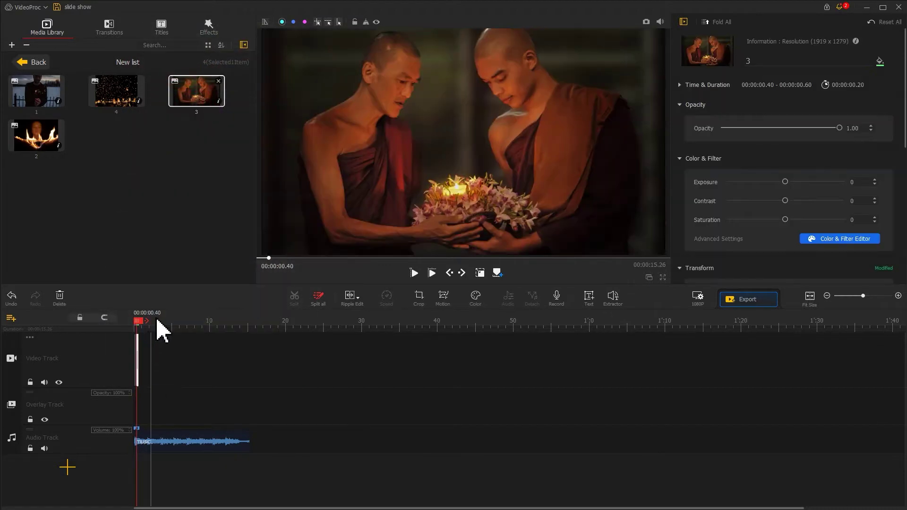
{"action": "left_click_drag", "start_coordinate": [122, 116], "coordinate": [541, 356]}
Step: Lengthen the photo clips so the last one ends at 15.26 seconds
{"action": "scroll", "coordinate": [293, 341], "scroll_direction": "up", "scroll_amount": 3}
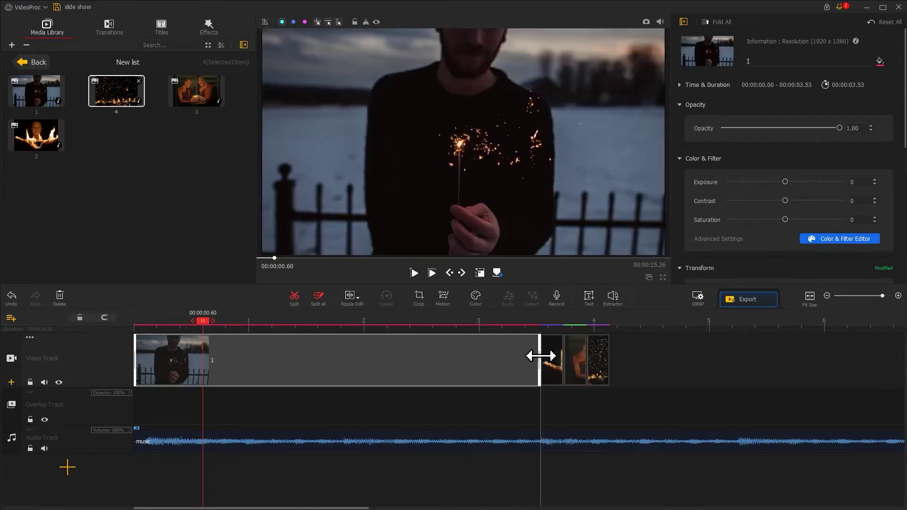
{"action": "scroll", "coordinate": [534, 340], "scroll_direction": "down", "scroll_amount": 2}
{"action": "left_click_drag", "start_coordinate": [372, 351], "coordinate": [803, 367]}
{"action": "scroll", "coordinate": [617, 335], "scroll_direction": "down", "scroll_amount": 1}
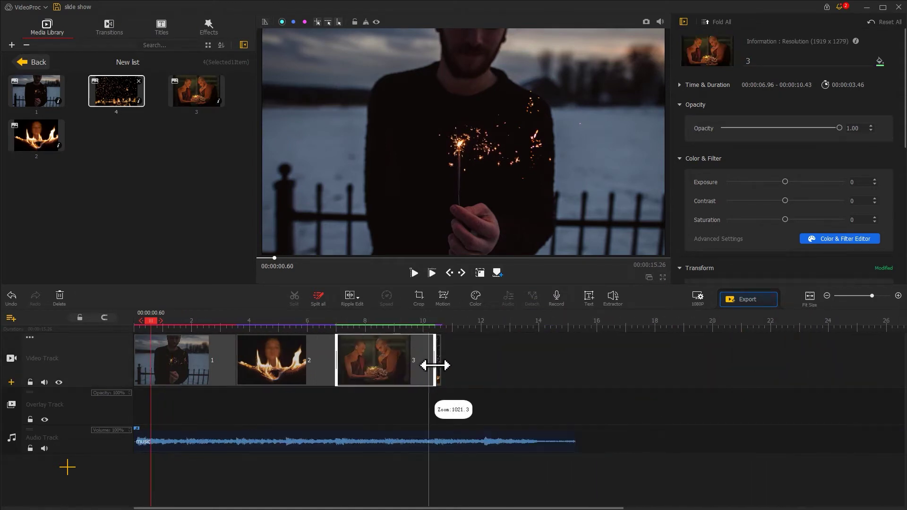
{"action": "left_click_drag", "start_coordinate": [435, 365], "coordinate": [575, 376]}
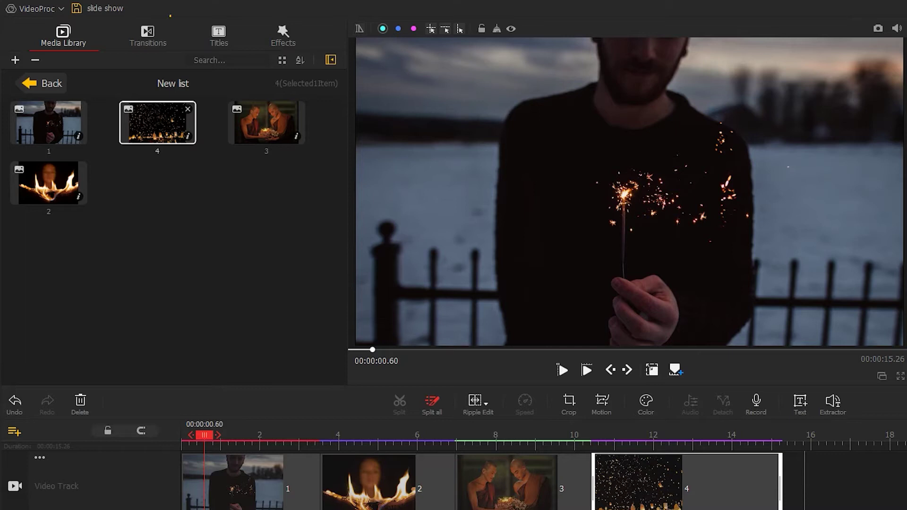
Step: Add a Burn transition between photos 2 and 3 and Zoom Blur between photos 1 and 2
{"action": "left_click", "coordinate": [156, 47]}
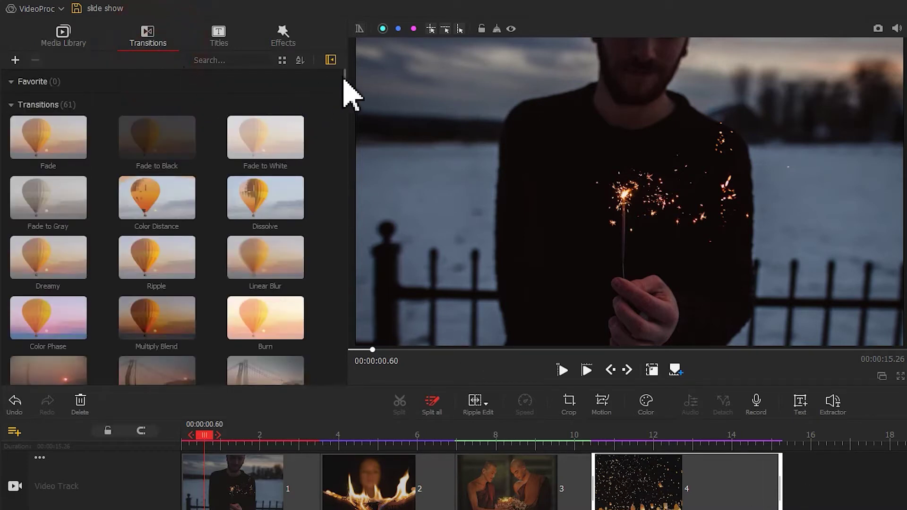
{"action": "left_click_drag", "start_coordinate": [346, 81], "coordinate": [351, 103]}
{"action": "left_click", "coordinate": [255, 245]}
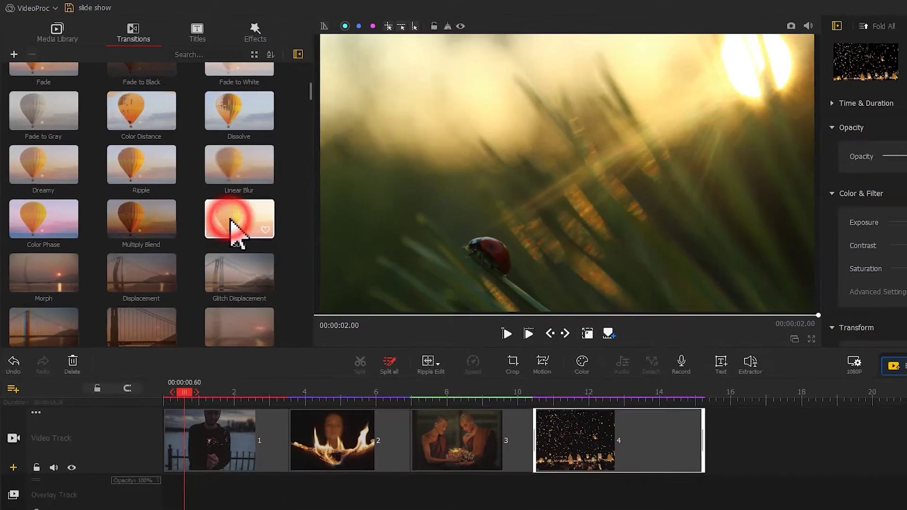
{"action": "mouse_move", "coordinate": [255, 246]}
{"action": "left_mouse_down"}
{"action": "mouse_move", "coordinate": [433, 419]}
{"action": "mouse_move", "coordinate": [449, 476]}
{"action": "left_mouse_up"}
{"action": "left_click_drag", "start_coordinate": [329, 357], "coordinate": [314, 356]}
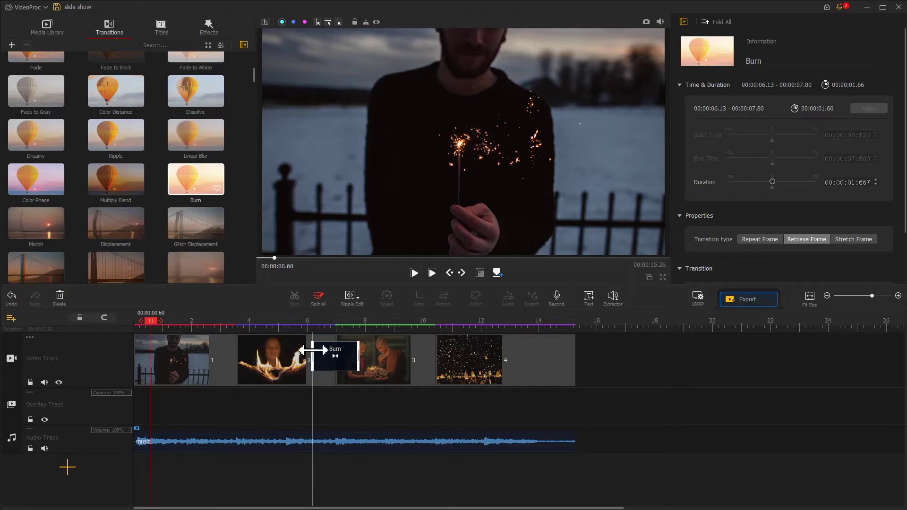
{"action": "left_click_drag", "start_coordinate": [255, 77], "coordinate": [250, 112]}
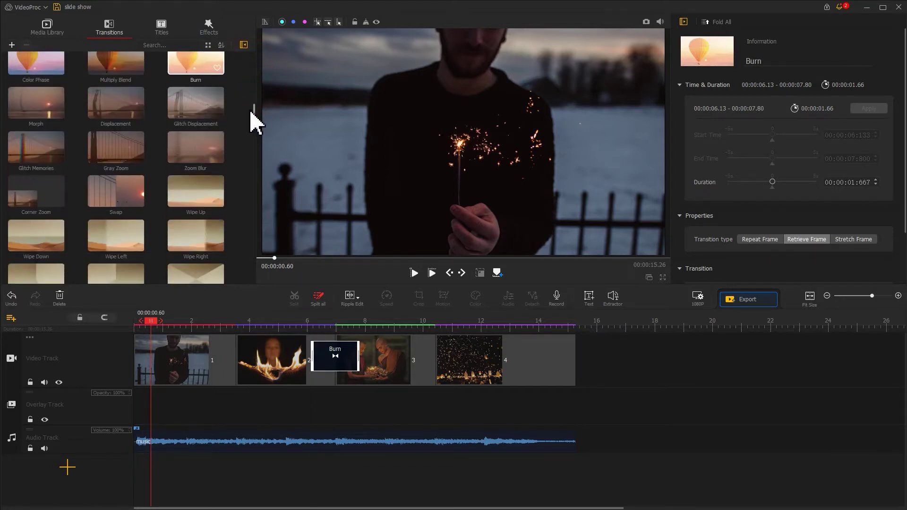
{"action": "left_click_drag", "start_coordinate": [220, 144], "coordinate": [215, 364]}
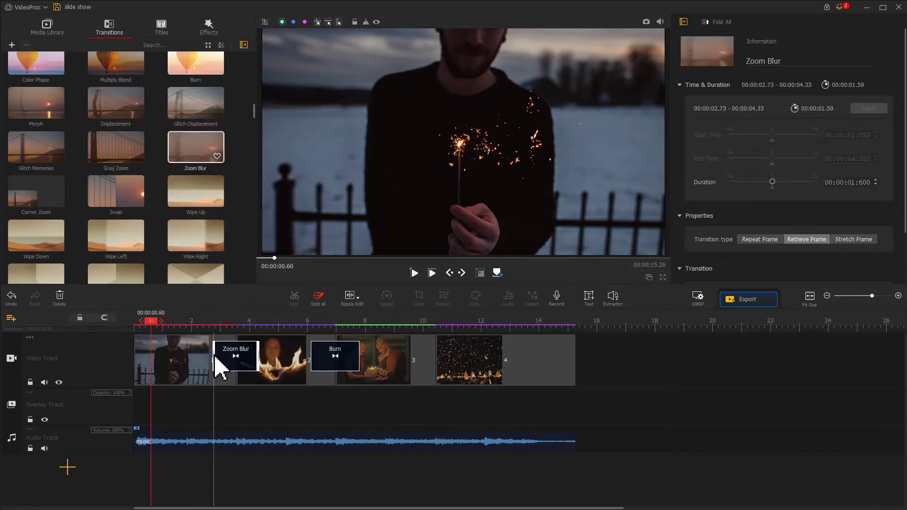
Step: Add Ripple between photos 3 and 4 and a 1.26-second Fade to Black at the end
{"action": "left_click_drag", "start_coordinate": [255, 118], "coordinate": [257, 71]}
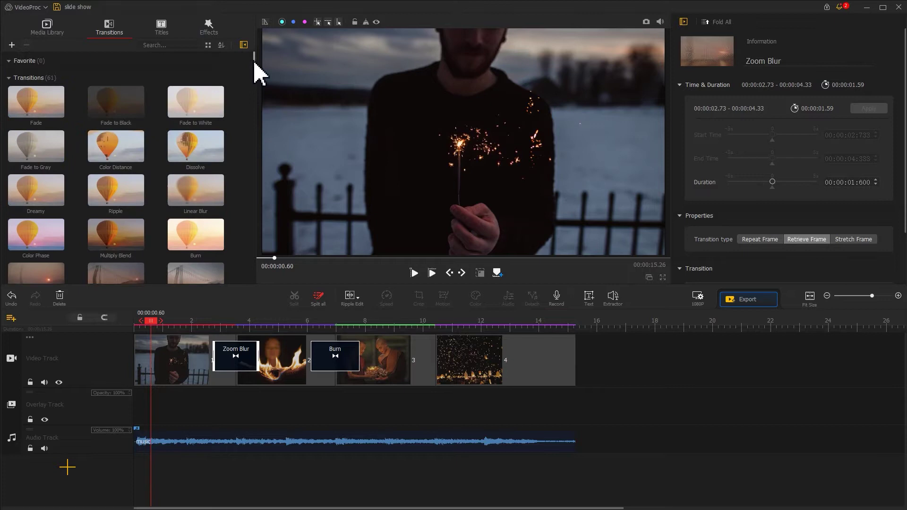
{"action": "left_click_drag", "start_coordinate": [118, 198], "coordinate": [418, 359]}
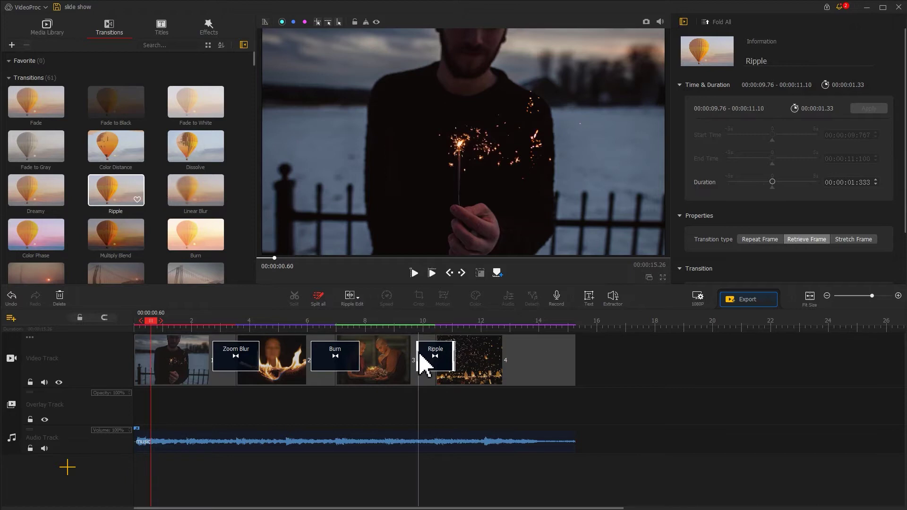
{"action": "left_click_drag", "start_coordinate": [134, 101], "coordinate": [583, 348]}
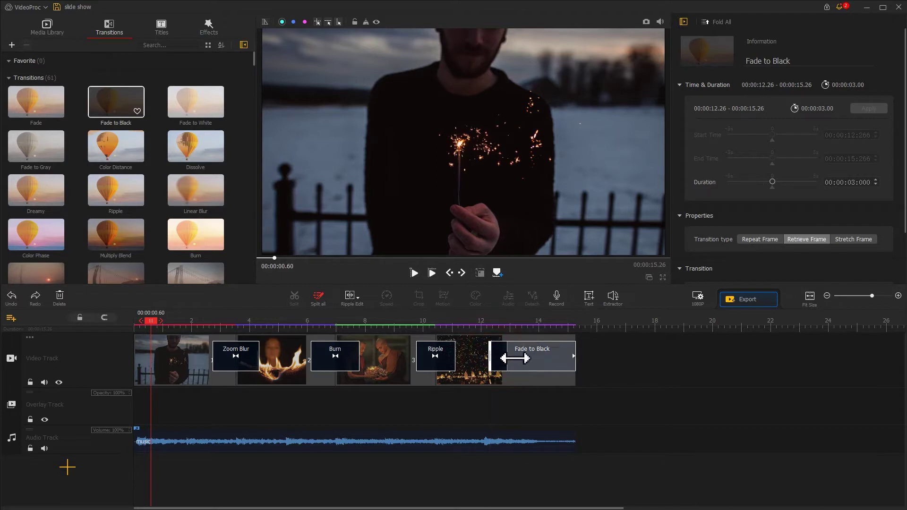
{"action": "left_click_drag", "start_coordinate": [515, 358], "coordinate": [542, 360]}
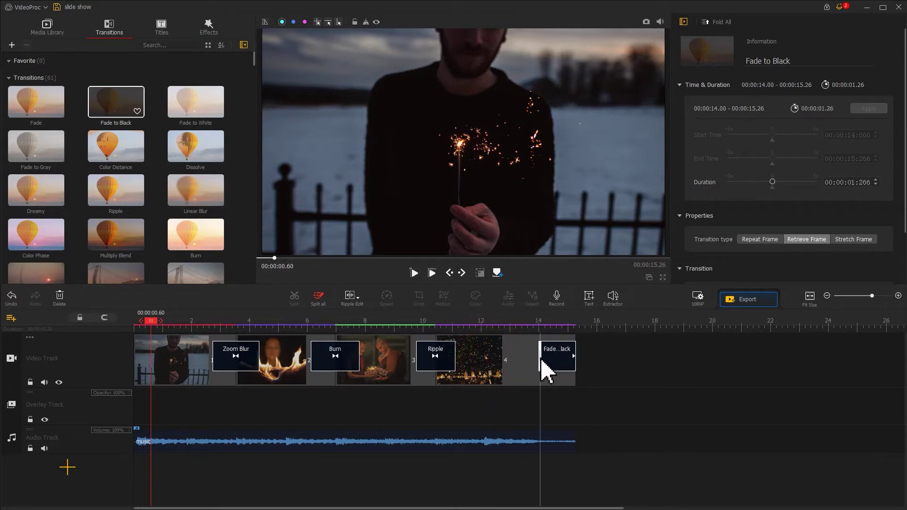
{"action": "left_click_drag", "start_coordinate": [152, 321], "coordinate": [128, 321]}
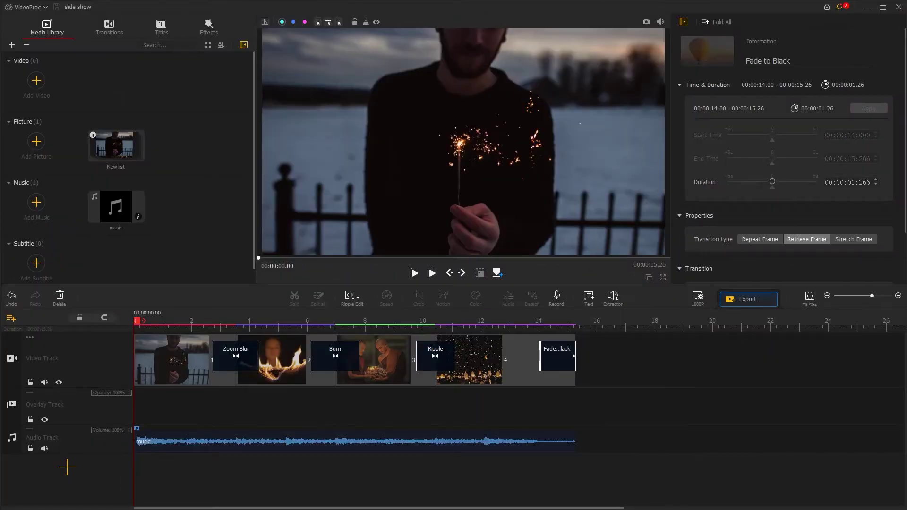
Step: Import the seven light-effect clips and add Overlay Track1 and Overlay Track2
{"action": "left_click_drag", "start_coordinate": [3, 411], "coordinate": [103, 189]}
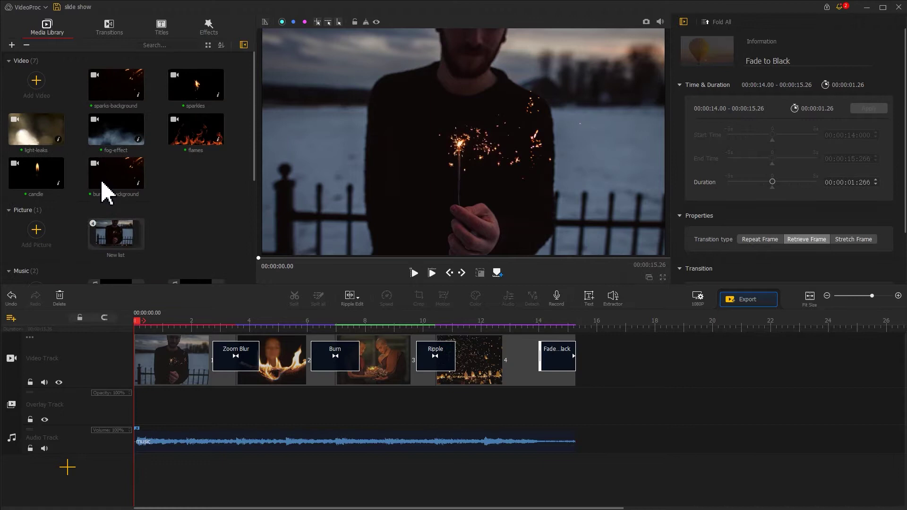
{"action": "left_click", "coordinate": [70, 396]}
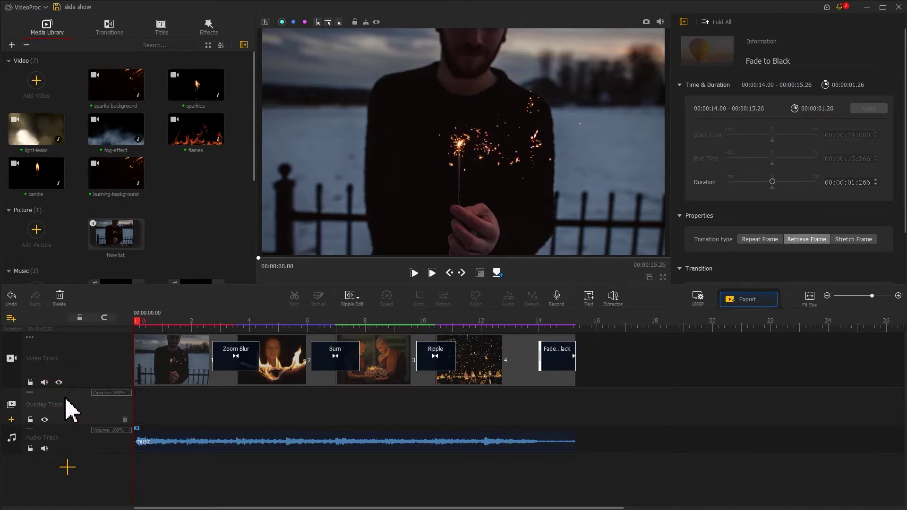
{"action": "left_click", "coordinate": [12, 419]}
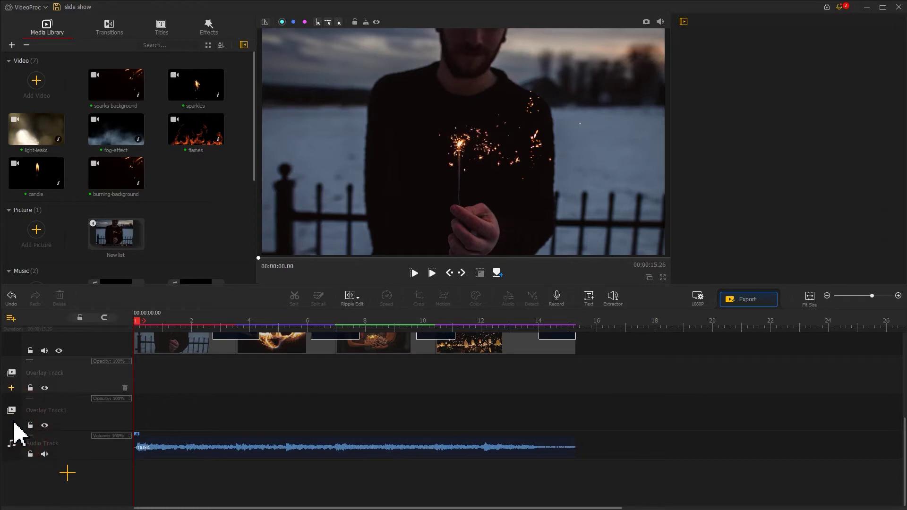
{"action": "left_click", "coordinate": [12, 392]}
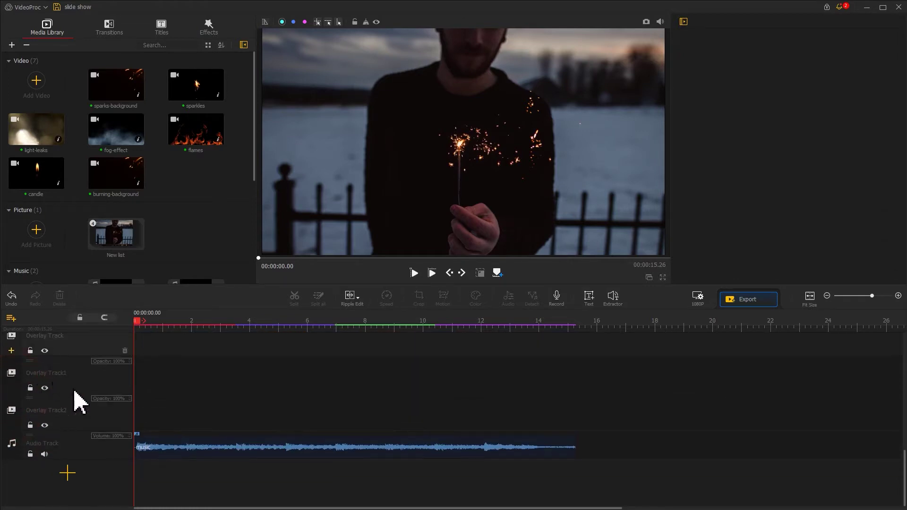
{"action": "scroll", "coordinate": [97, 421], "scroll_direction": "up", "scroll_amount": 3}
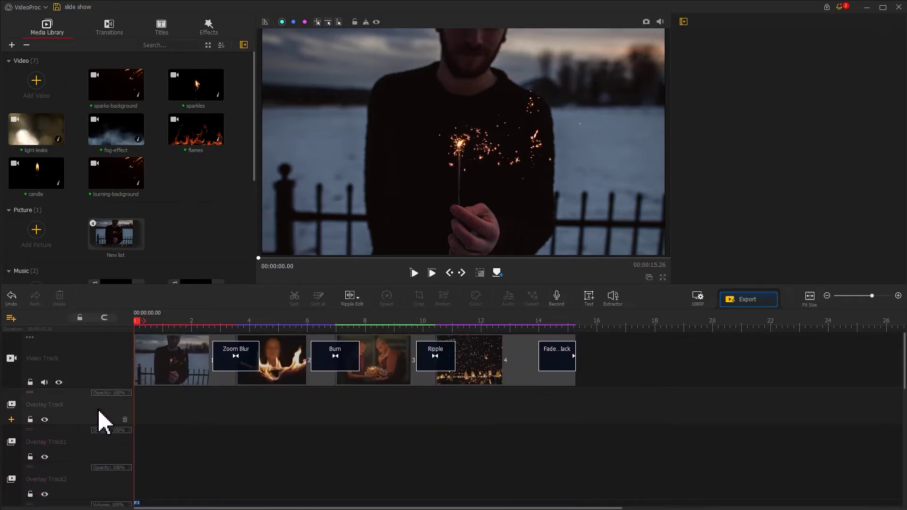
Step: Place the sparkles clip on the first overlay track and trim its beginning
{"action": "left_click", "coordinate": [182, 93]}
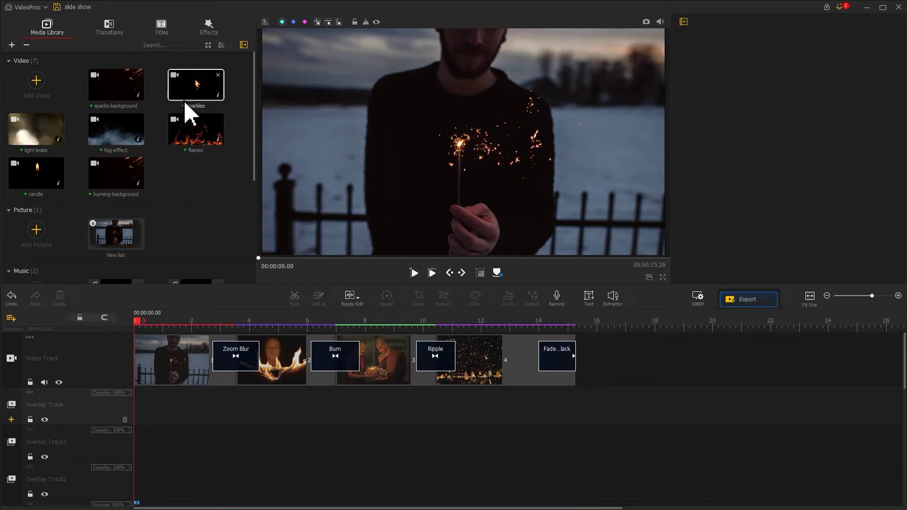
{"action": "left_click_drag", "start_coordinate": [181, 97], "coordinate": [138, 431]}
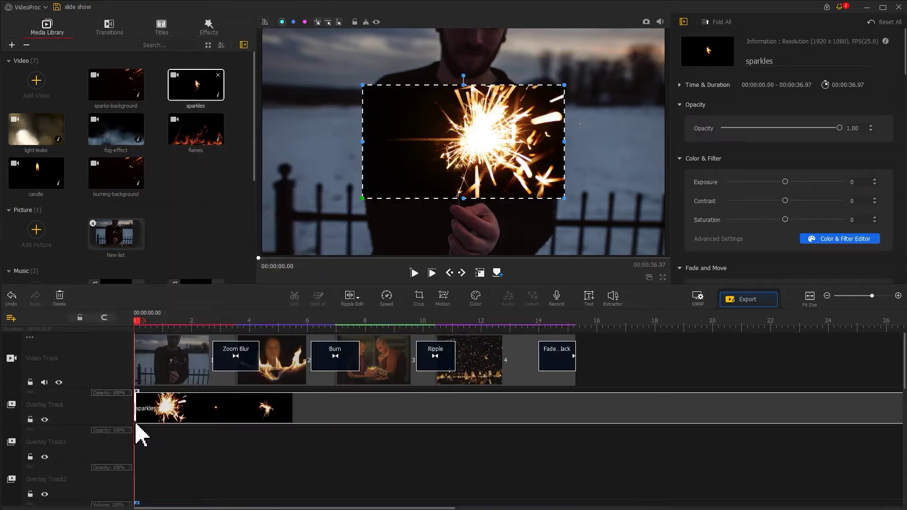
{"action": "left_click_drag", "start_coordinate": [137, 321], "coordinate": [186, 324]}
{"action": "left_click_drag", "start_coordinate": [137, 411], "coordinate": [185, 413]}
Step: Cut the sparkles overlay at 3.53 seconds and delete the remainder
{"action": "left_click_drag", "start_coordinate": [184, 321], "coordinate": [237, 326]}
{"action": "left_click", "coordinate": [294, 298]}
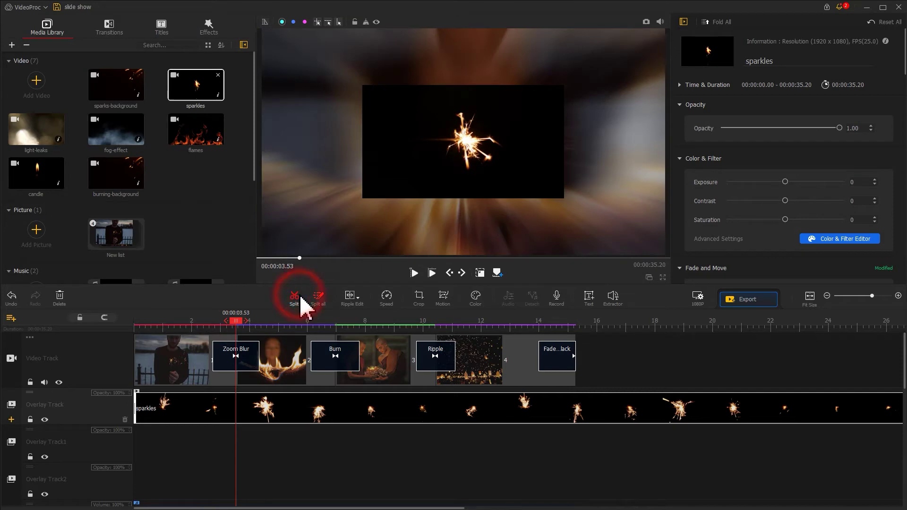
{"action": "left_click", "coordinate": [271, 407]}
{"action": "key", "text": "Delete"}
{"action": "left_click", "coordinate": [181, 411]}
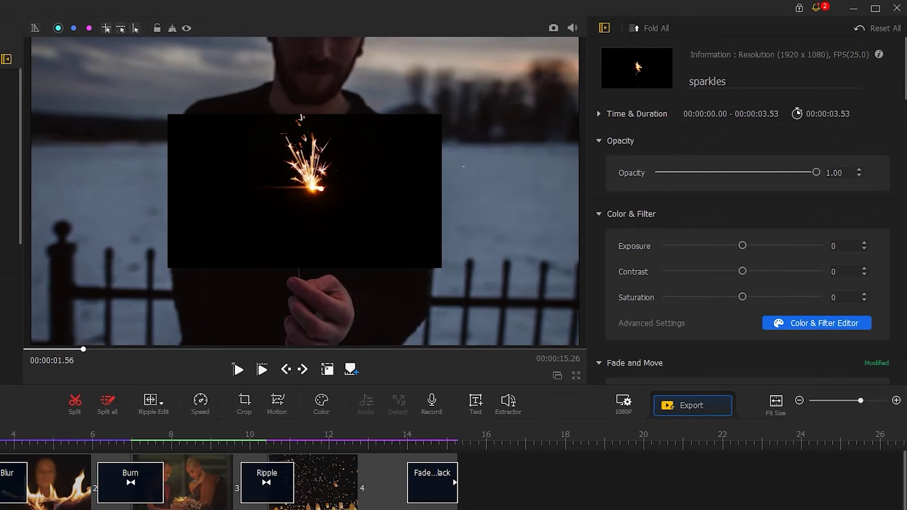
{"action": "left_click_drag", "start_coordinate": [901, 61], "coordinate": [904, 397]}
Step: Blend the sparkles overlay with Lighten, rotate it 270° and scale it to 0.19
{"action": "left_click", "coordinate": [840, 317]}
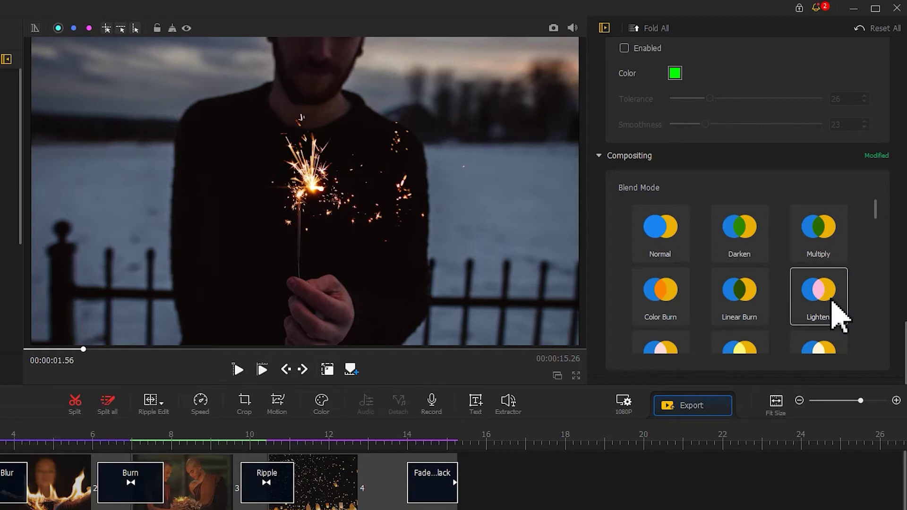
{"action": "scroll", "coordinate": [882, 331], "scroll_direction": "up", "scroll_amount": 5}
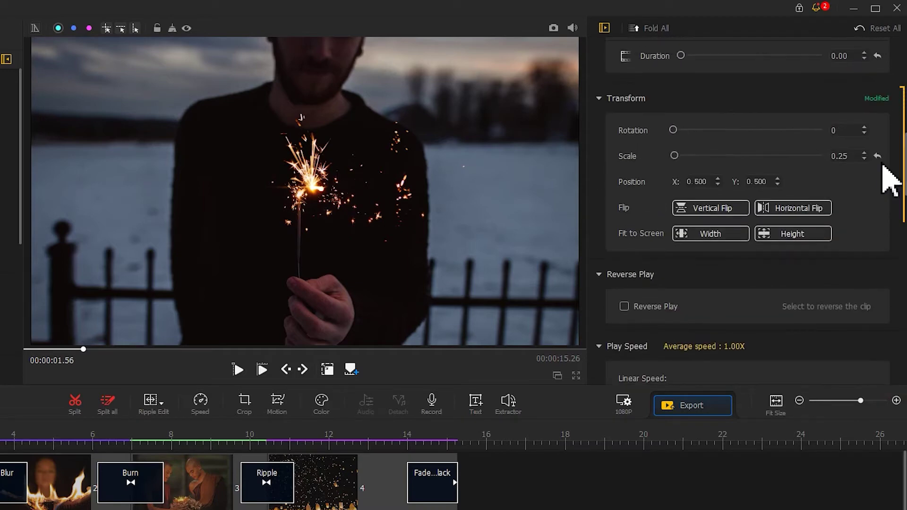
{"action": "left_click", "coordinate": [677, 130]}
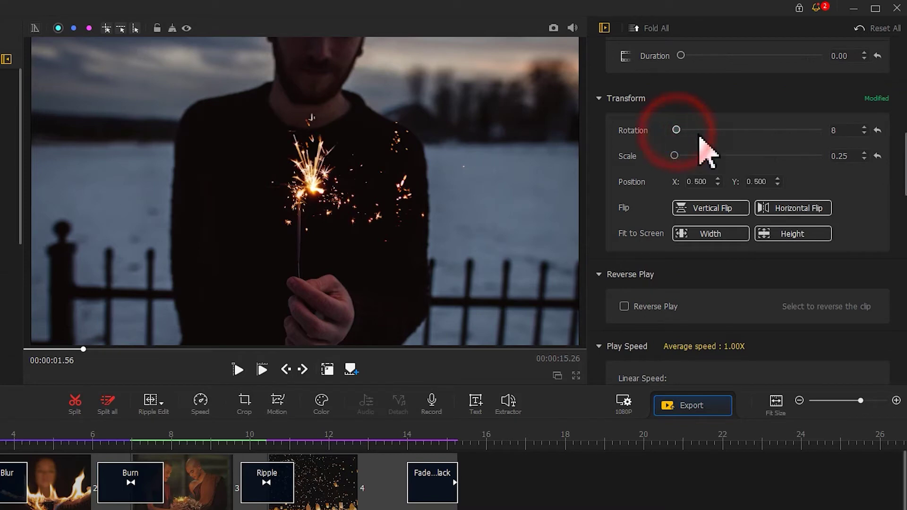
{"action": "left_click_drag", "start_coordinate": [700, 134], "coordinate": [787, 142]}
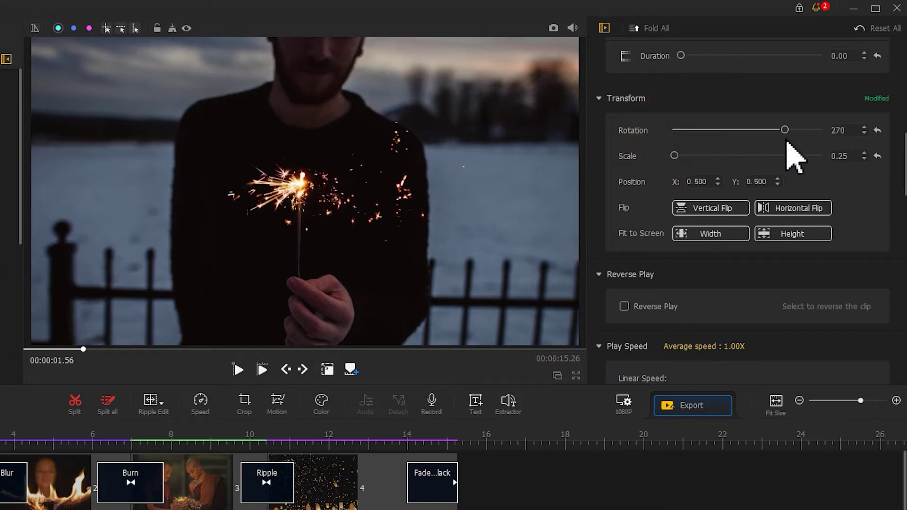
{"action": "left_click", "coordinate": [674, 156]}
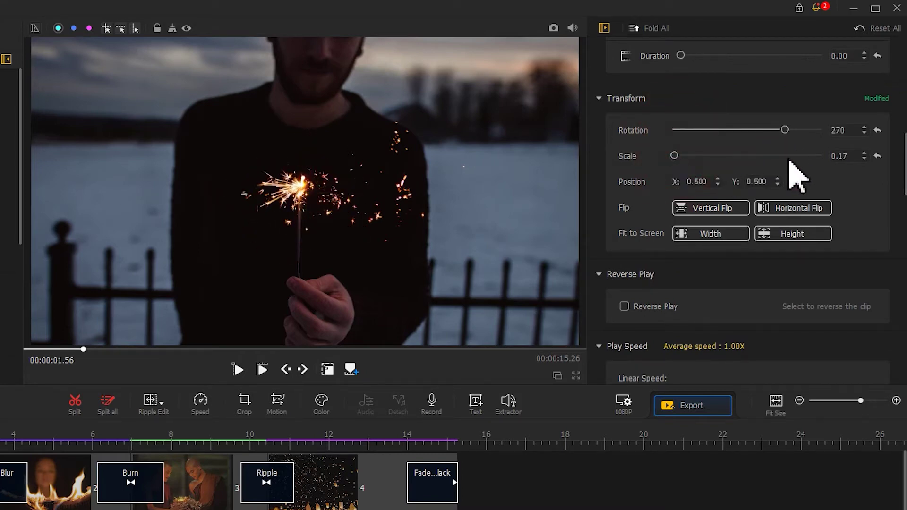
{"action": "left_click", "coordinate": [865, 153]}
{"action": "left_click", "coordinate": [864, 152]}
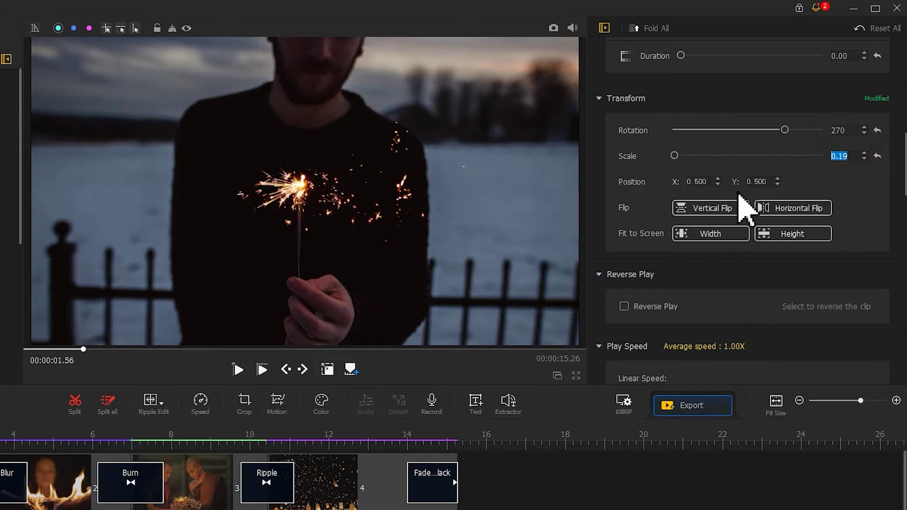
Step: Move the sparkles overlay to position X 0.494, Y 0.477
{"action": "left_click", "coordinate": [718, 184]}
{"action": "left_click", "coordinate": [718, 184]}
{"action": "left_click", "coordinate": [718, 185]}
{"action": "left_click", "coordinate": [718, 185]}
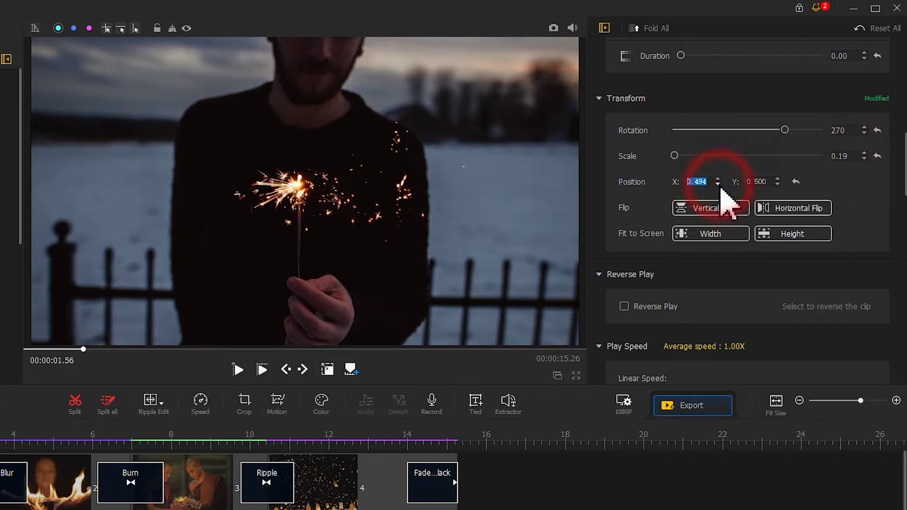
{"action": "left_click", "coordinate": [778, 184]}
{"action": "left_click", "coordinate": [777, 184]}
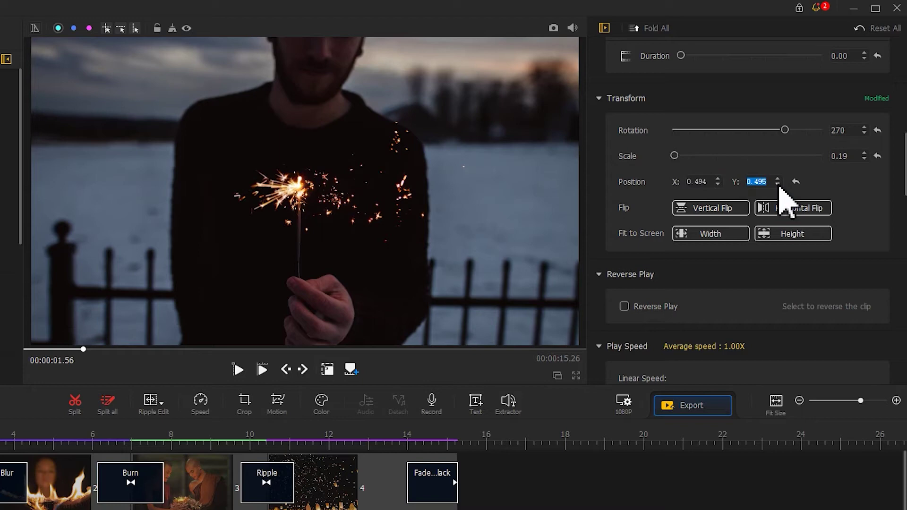
{"action": "left_click", "coordinate": [778, 184]}
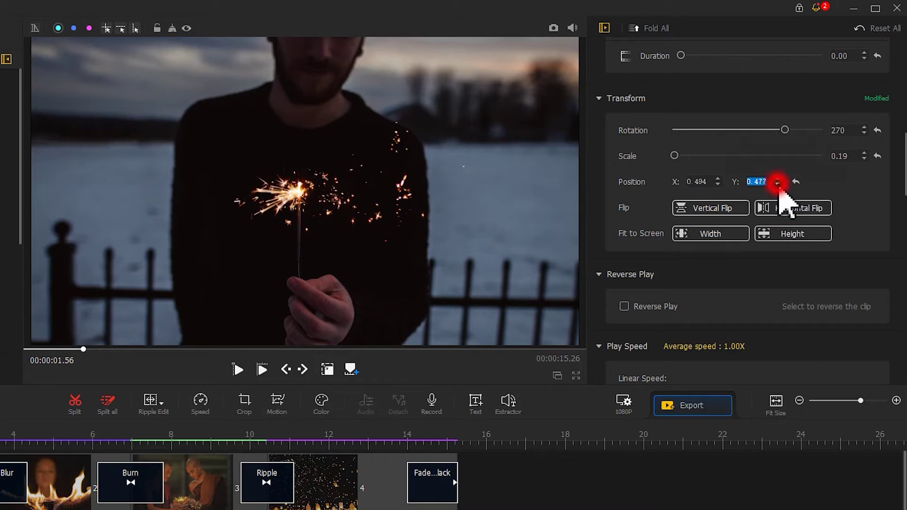
{"action": "left_click", "coordinate": [816, 184]}
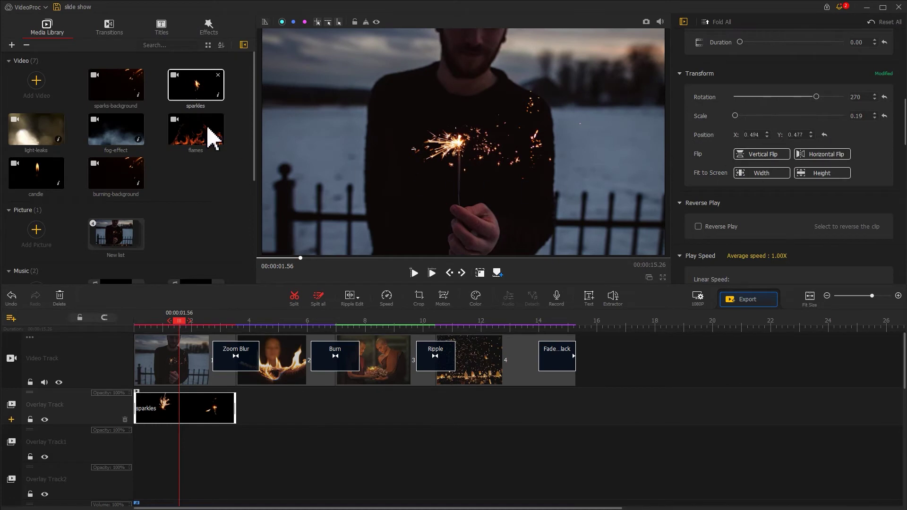
Step: Place sparks-background on the second overlay track, trimmed to match the sparkles overlay
{"action": "left_click_drag", "start_coordinate": [126, 98], "coordinate": [132, 453]}
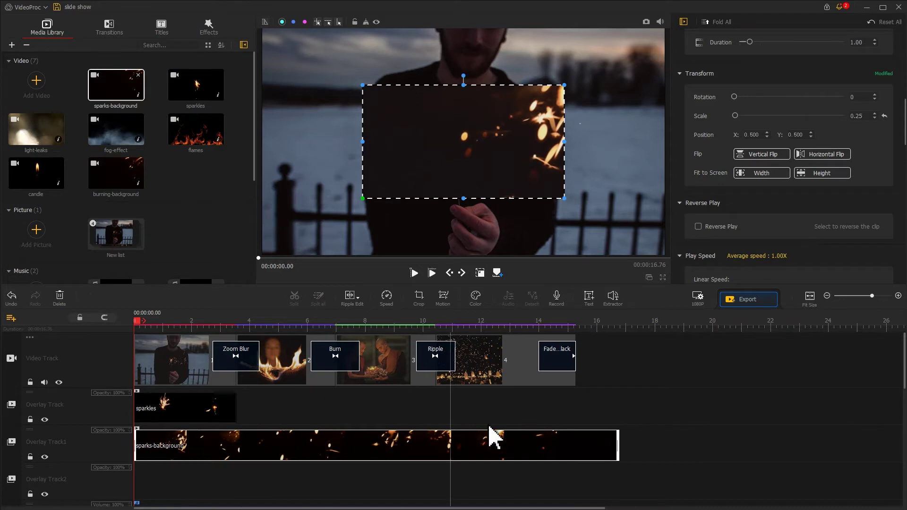
{"action": "left_click_drag", "start_coordinate": [618, 448], "coordinate": [237, 454]}
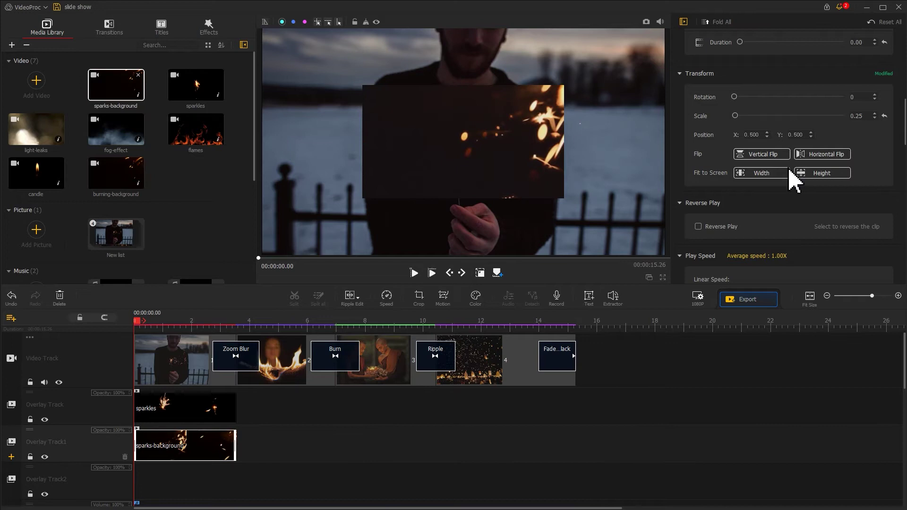
{"action": "left_click_drag", "start_coordinate": [904, 118], "coordinate": [896, 253]}
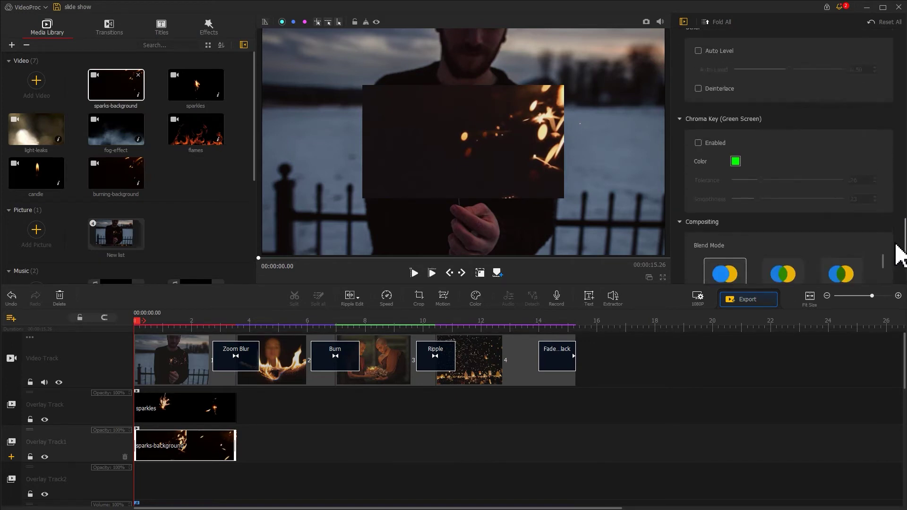
Step: Blend sparks-background with Lighten, fit it to screen height and preview playback
{"action": "left_click", "coordinate": [851, 231]}
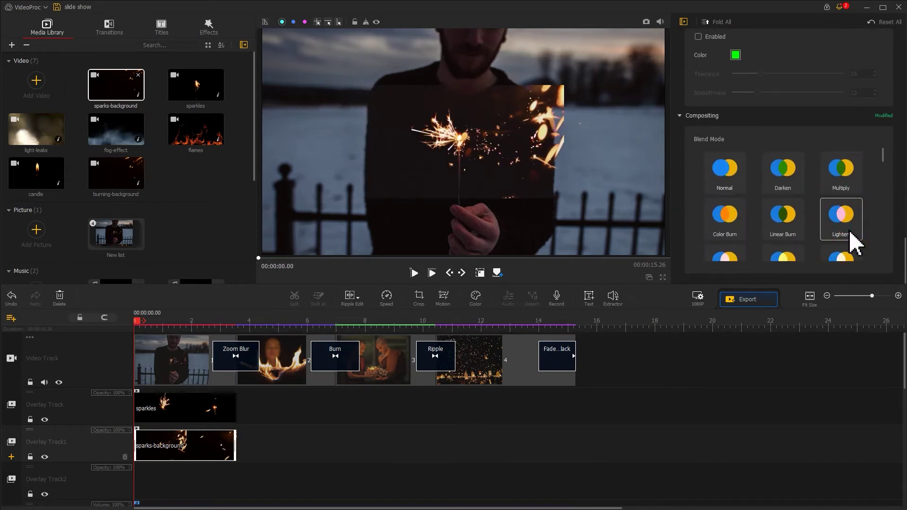
{"action": "left_click_drag", "start_coordinate": [905, 272], "coordinate": [903, 135]}
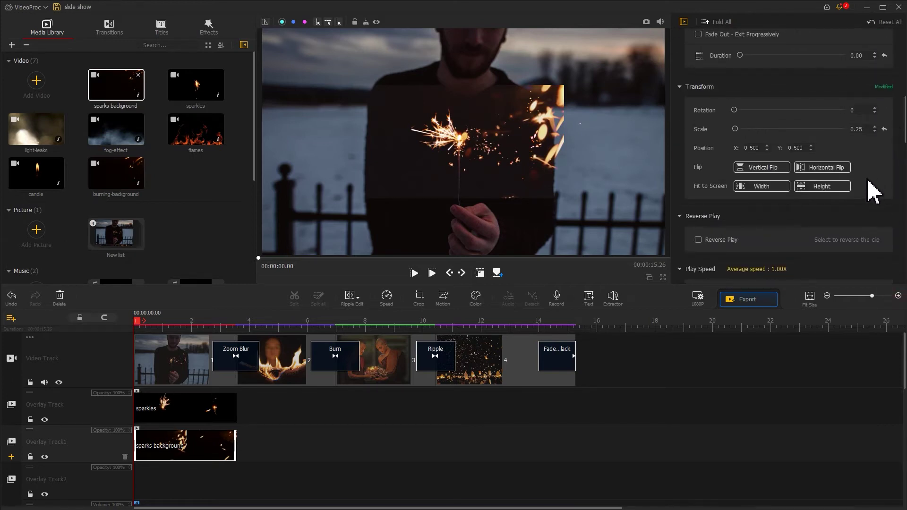
{"action": "left_click", "coordinate": [830, 189]}
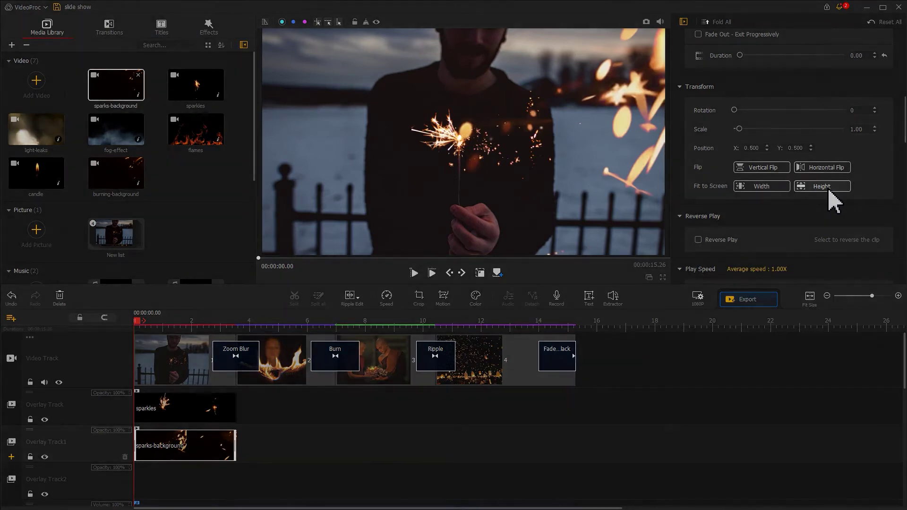
{"action": "key", "text": "space"}
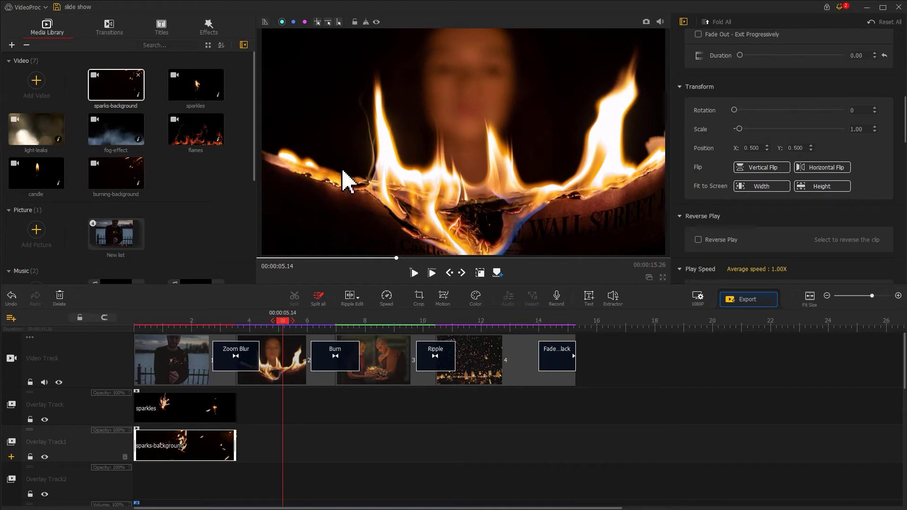
Step: Place the flames clip after sparkles, trim it to similar length and blend with Lighten
{"action": "left_click_drag", "start_coordinate": [192, 132], "coordinate": [248, 411]}
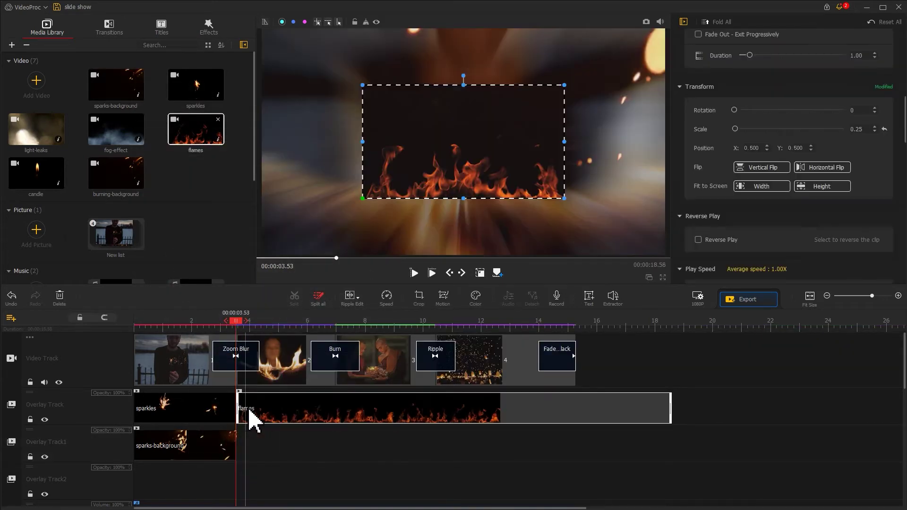
{"action": "left_click_drag", "start_coordinate": [671, 410], "coordinate": [339, 413]}
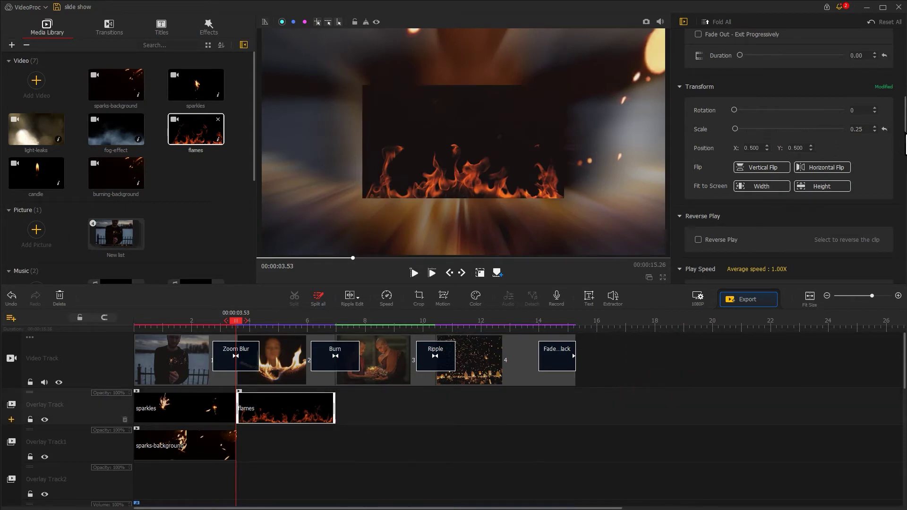
{"action": "mouse_move", "coordinate": [905, 126]}
{"action": "left_mouse_down"}
{"action": "mouse_move", "coordinate": [885, 287]}
{"action": "mouse_move", "coordinate": [898, 133]}
{"action": "left_mouse_up"}
{"action": "left_click", "coordinate": [845, 230]}
Step: Rotate the flames overlay 23°, scale it to 0.7 and set its position
{"action": "left_click", "coordinate": [863, 118]}
{"action": "type", "text": "23"}
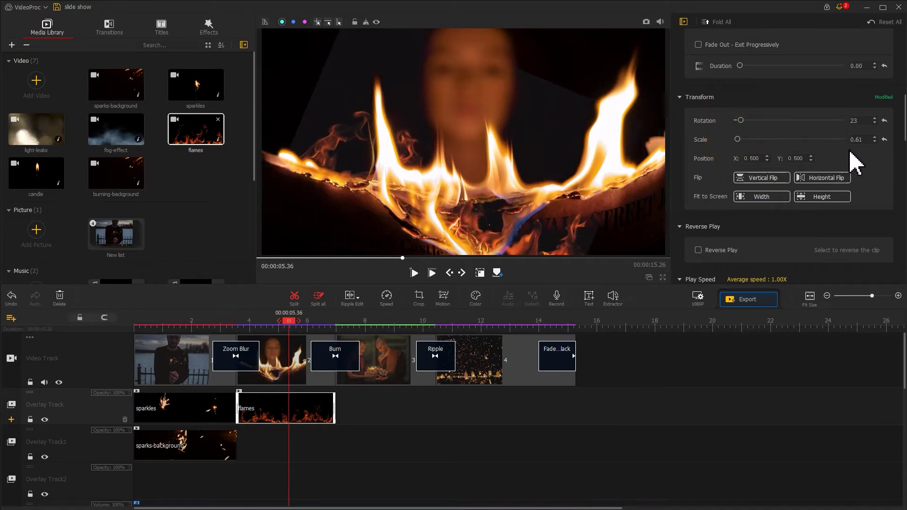
{"action": "left_click", "coordinate": [860, 140]}
{"action": "type", "text": "0.6"}
{"action": "key", "text": "BackSpace"}
{"action": "type", "text": "70"}
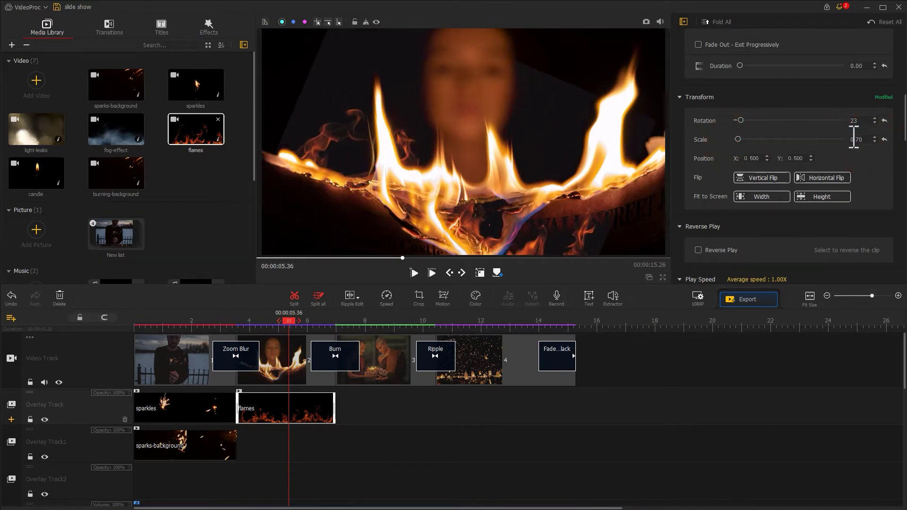
{"action": "left_click", "coordinate": [755, 158]}
{"action": "type", "text": "0.28"}
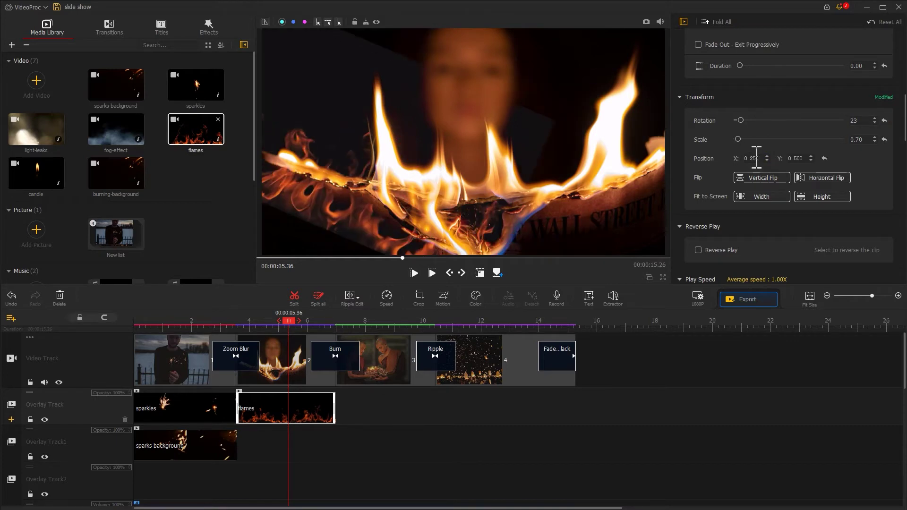
{"action": "type", "text": "0.78"}
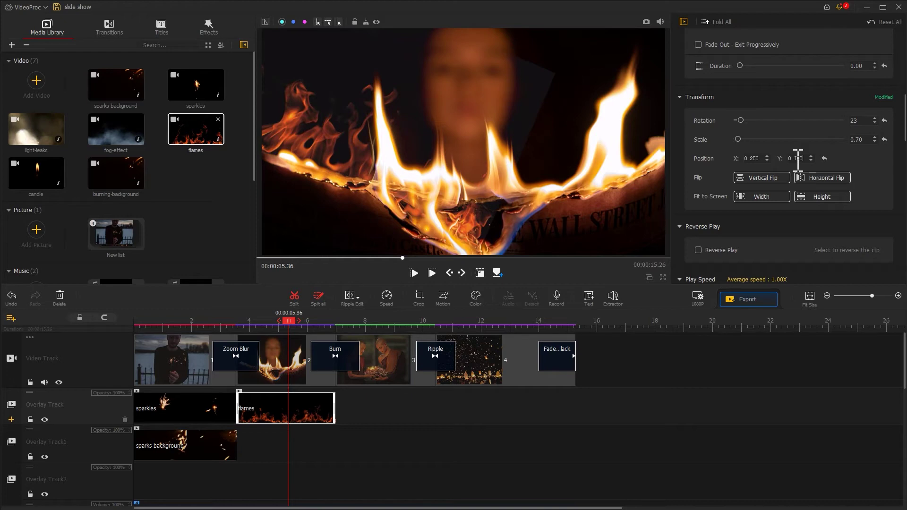
Step: Paste a copy of the flames overlay after sparks-background on Overlay Track1, rotated 329°, scale 0.66, X 0.697
{"action": "left_click", "coordinate": [293, 419]}
{"action": "key", "text": "ctrl+c"}
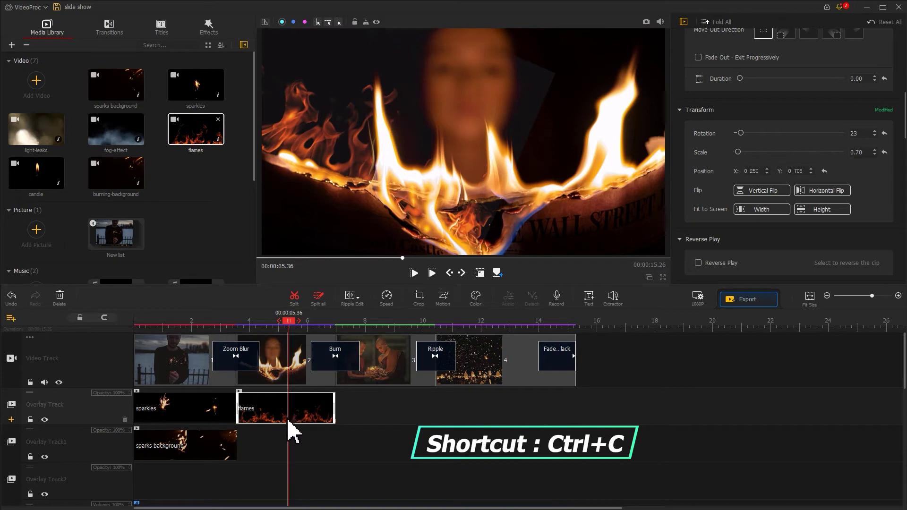
{"action": "right_click", "coordinate": [289, 440]}
{"action": "left_click", "coordinate": [304, 456]}
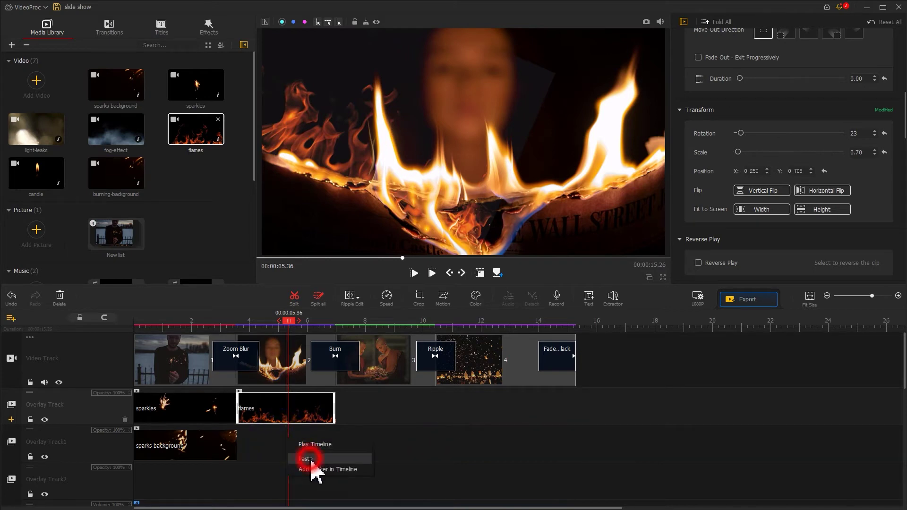
{"action": "left_click_drag", "start_coordinate": [316, 449], "coordinate": [265, 453]}
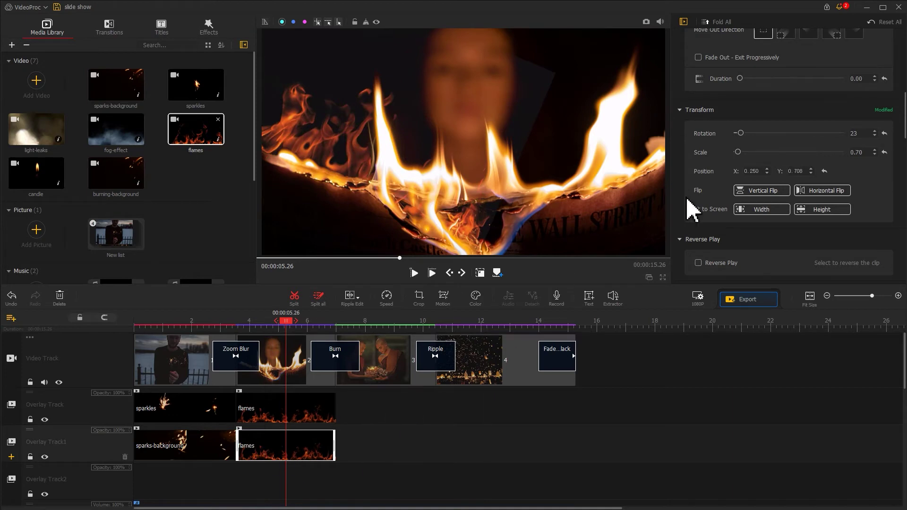
{"action": "type", "text": "329"}
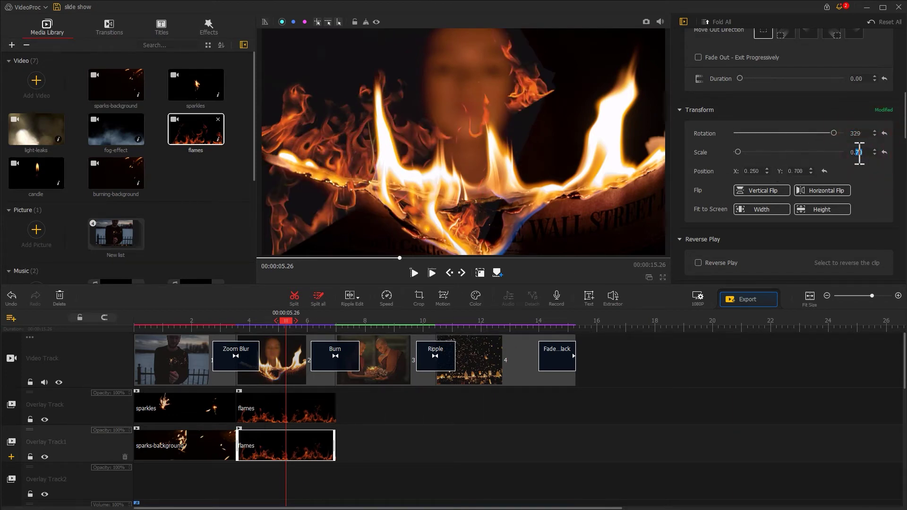
{"action": "type", "text": "66"}
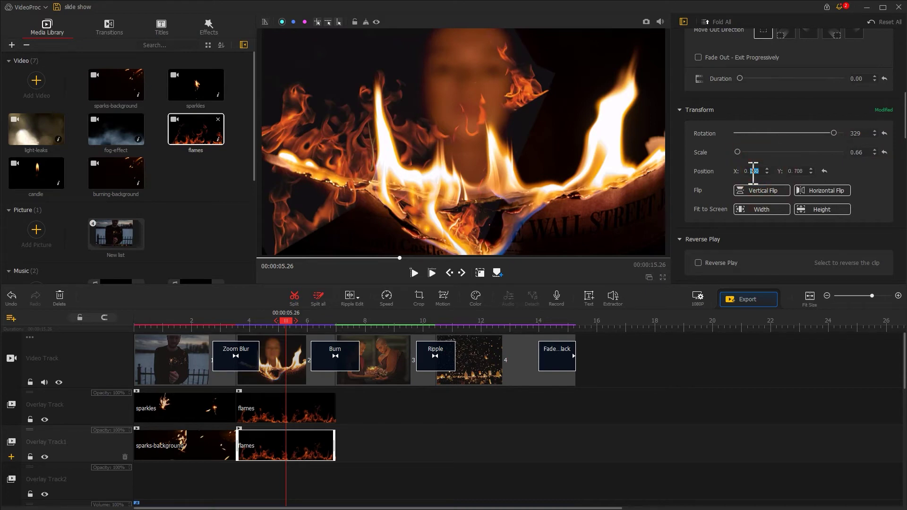
{"action": "type", "text": "697"}
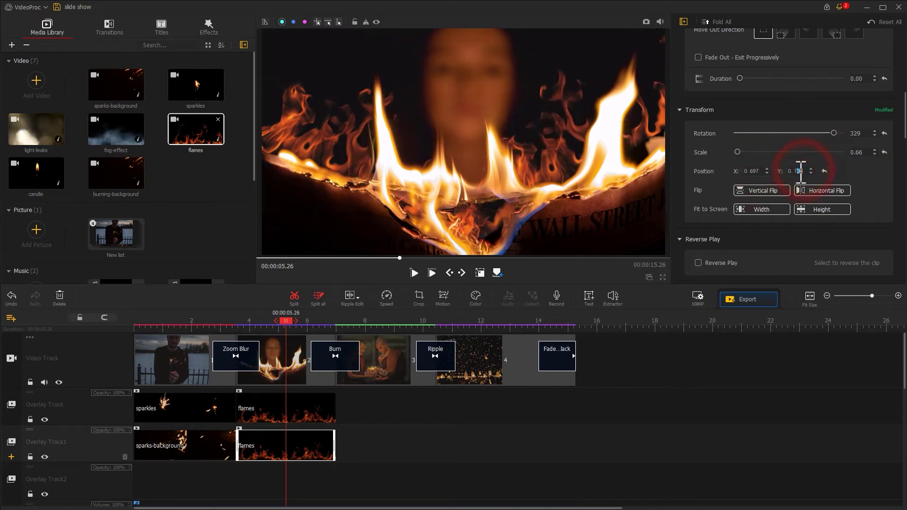
{"action": "type", "text": "684"}
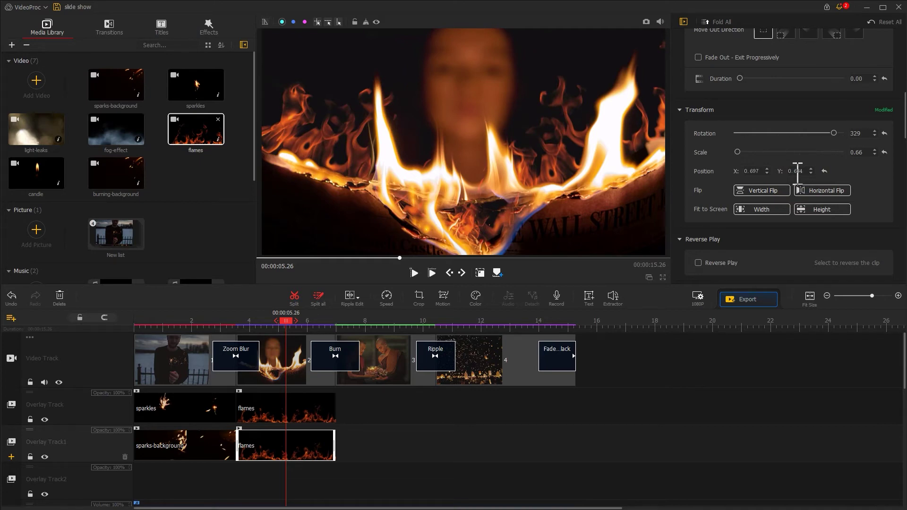
Step: Place burning-background on Overlay Track2, trimmed to match the flames clips
{"action": "mouse_move", "coordinate": [133, 178]}
{"action": "left_mouse_down"}
{"action": "mouse_move", "coordinate": [266, 479]}
{"action": "mouse_move", "coordinate": [245, 481]}
{"action": "left_mouse_up"}
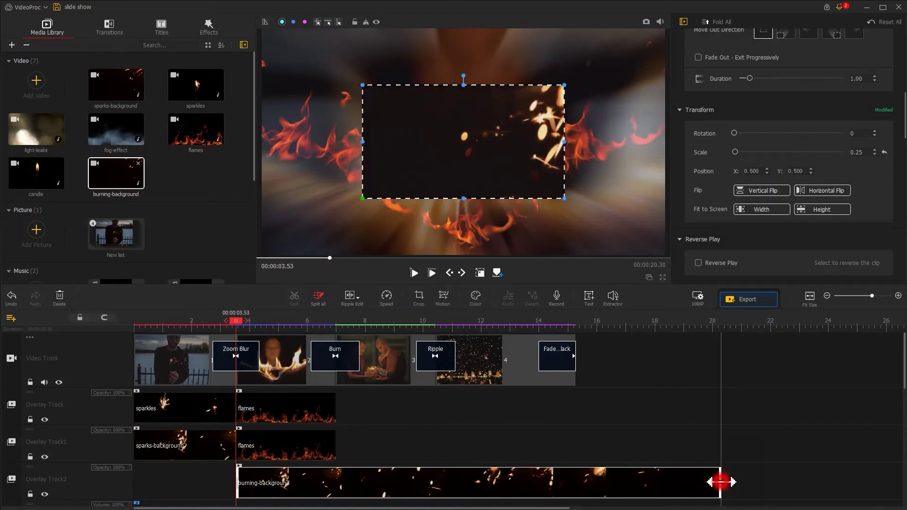
{"action": "left_click_drag", "start_coordinate": [721, 482], "coordinate": [335, 483]}
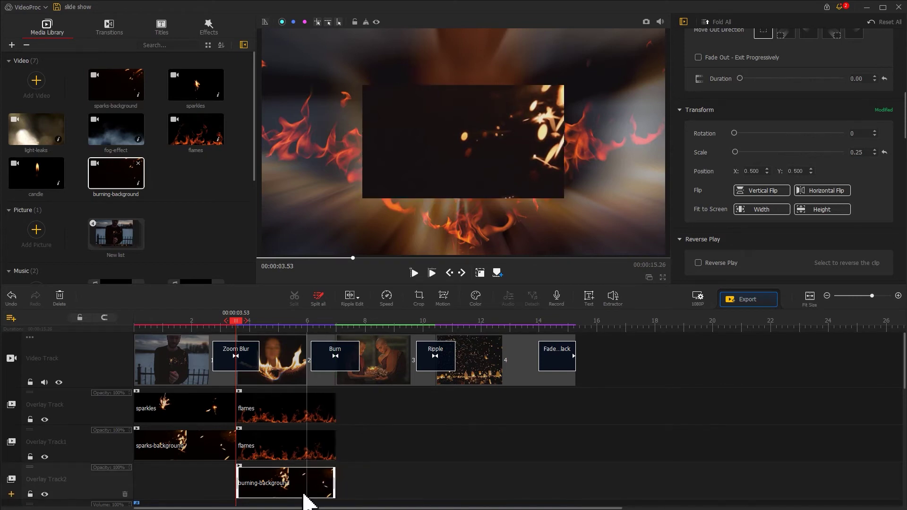
{"action": "left_click", "coordinate": [289, 485]}
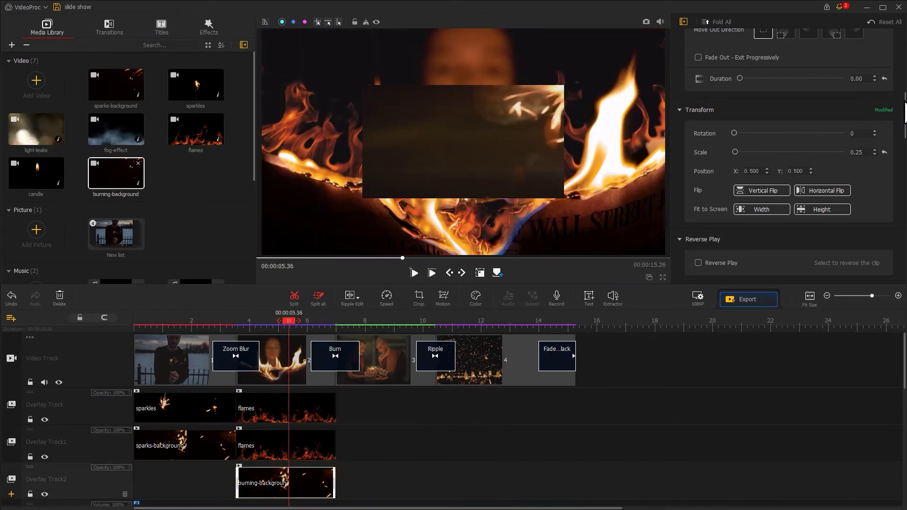
Step: Blend burning-background with Screen and fit it to the frame height at scale 1.00
{"action": "left_click_drag", "start_coordinate": [904, 100], "coordinate": [870, 271]}
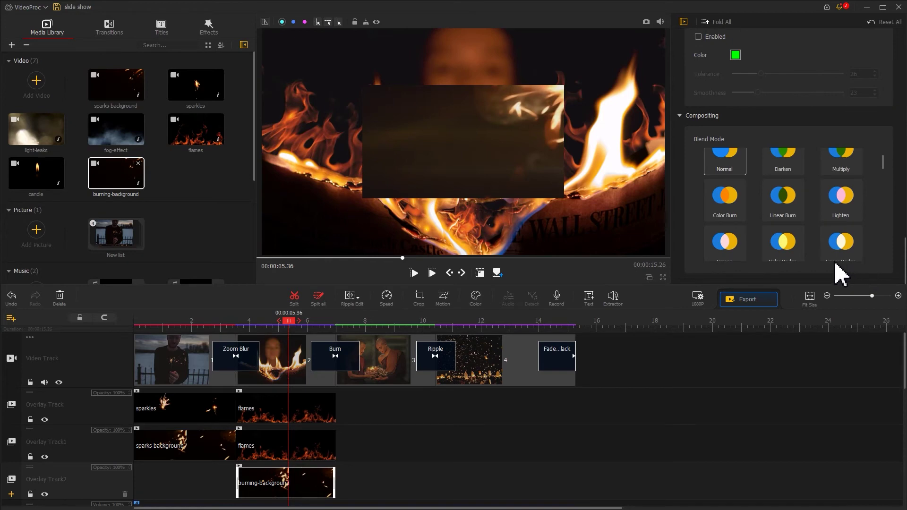
{"action": "scroll", "coordinate": [742, 242], "scroll_direction": "down", "scroll_amount": 1}
{"action": "left_click", "coordinate": [738, 239]}
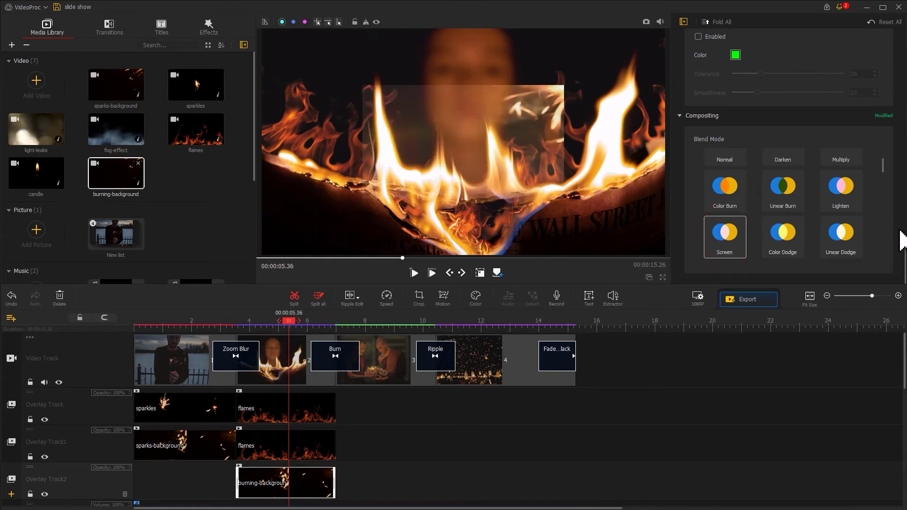
{"action": "left_click_drag", "start_coordinate": [902, 239], "coordinate": [905, 151]}
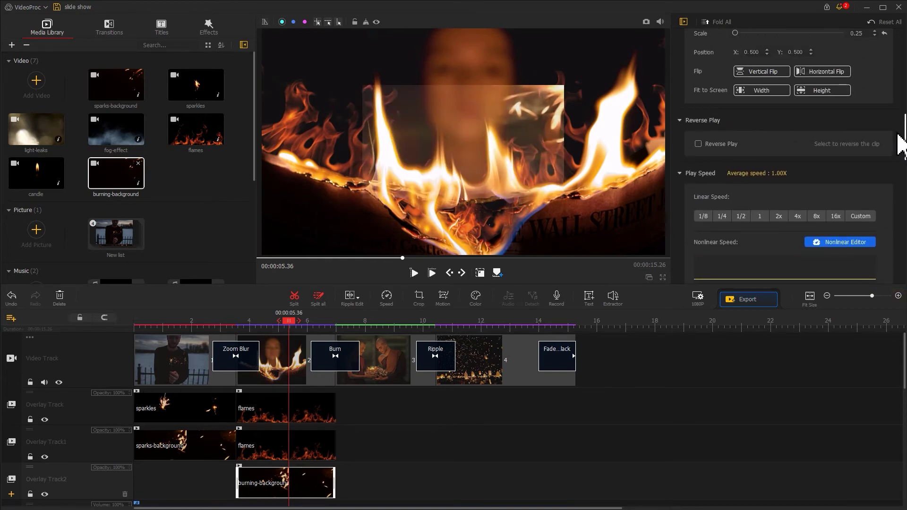
{"action": "left_click", "coordinate": [831, 93]}
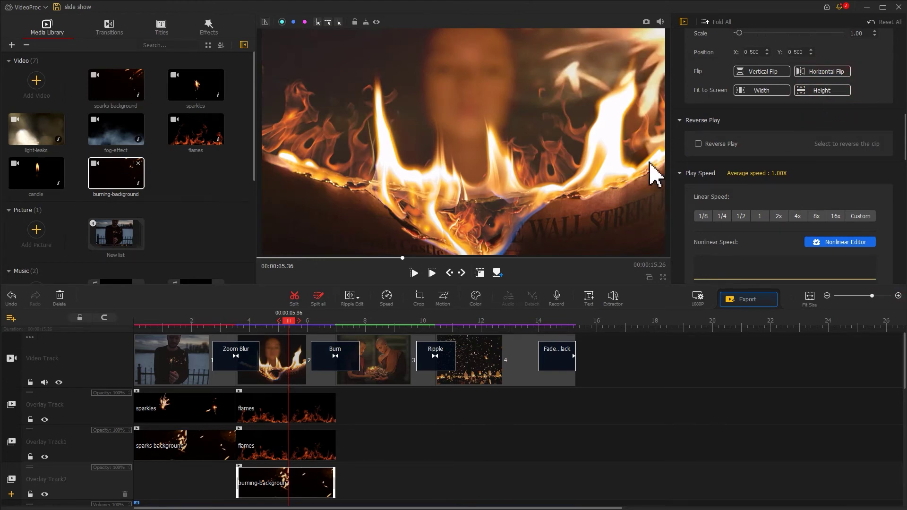
Step: Add the candle overlay at 6.96 s ending at 10.43 s, and blend light-leaks with Soft Light
{"action": "left_click_drag", "start_coordinate": [35, 174], "coordinate": [353, 422]}
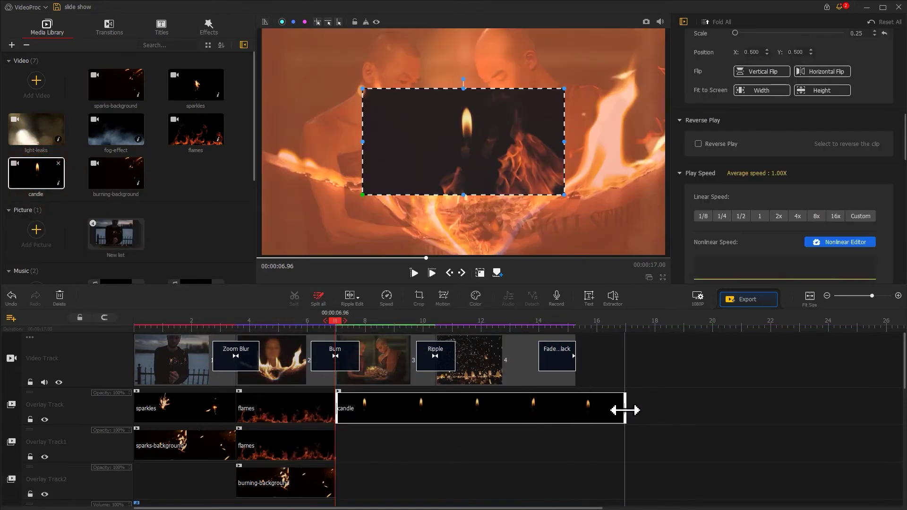
{"action": "left_click_drag", "start_coordinate": [624, 410], "coordinate": [434, 409]}
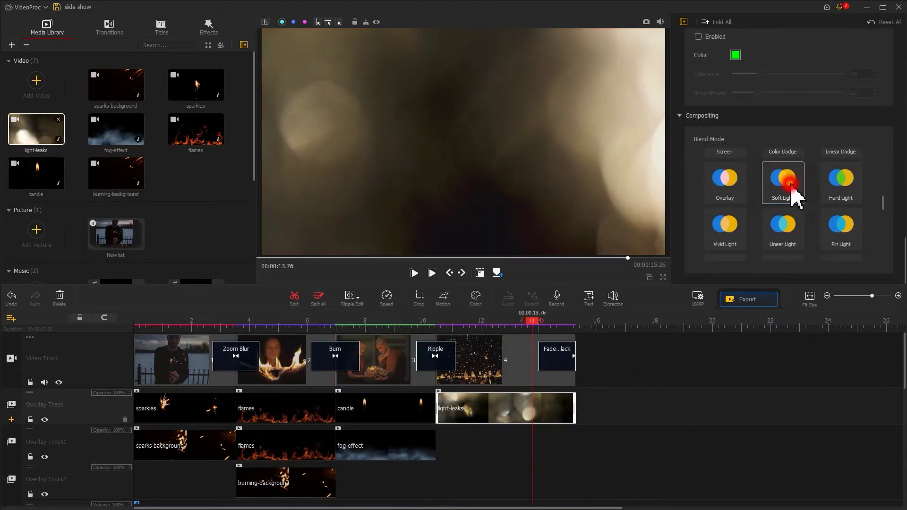
{"action": "left_click", "coordinate": [794, 192]}
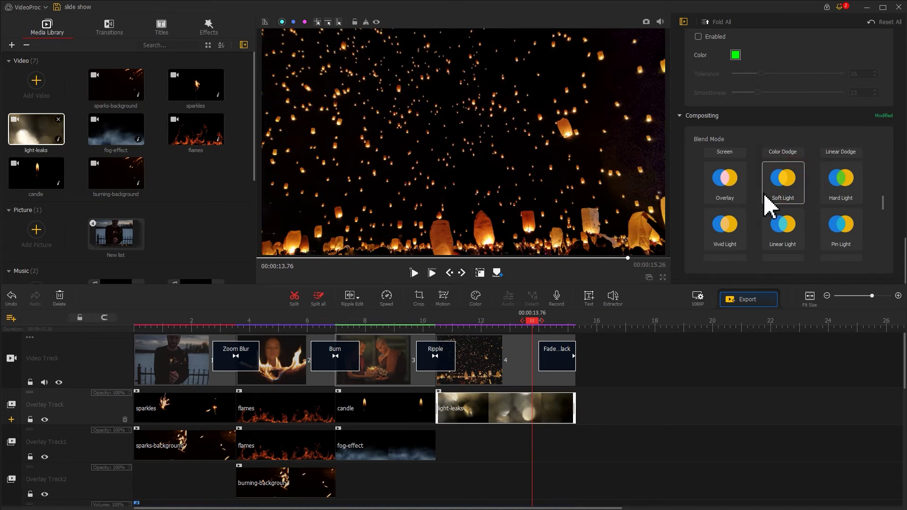
Step: Import sparkles sound, raging-fire sound and capfire sound into the Music library via Add Music
{"action": "left_click_drag", "start_coordinate": [256, 81], "coordinate": [251, 128]}
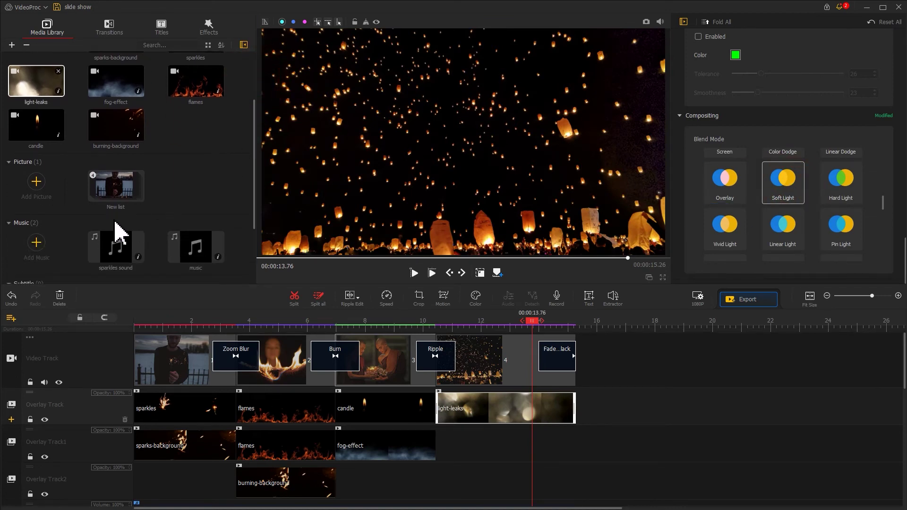
{"action": "left_click", "coordinate": [33, 244]}
{"action": "left_click", "coordinate": [140, 189]}
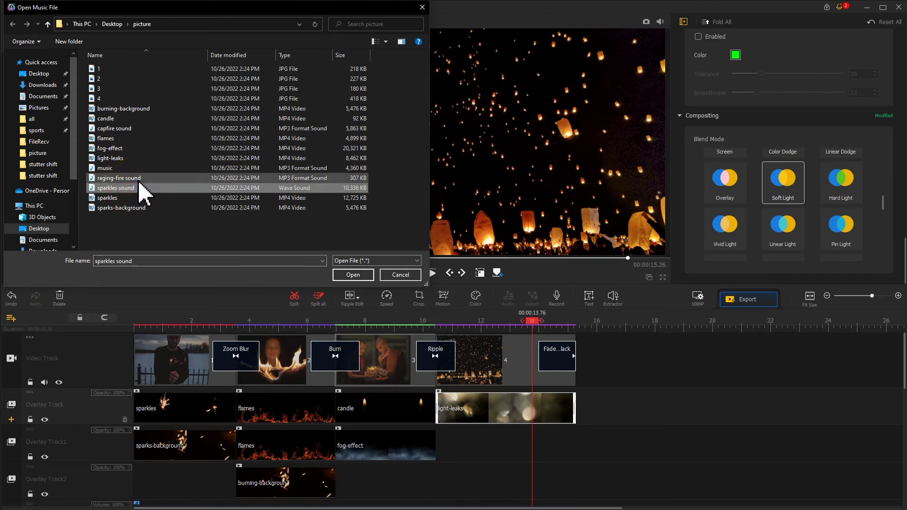
{"action": "left_click", "coordinate": [141, 179], "text": "ctrl"}
{"action": "left_click", "coordinate": [136, 128], "text": "ctrl"}
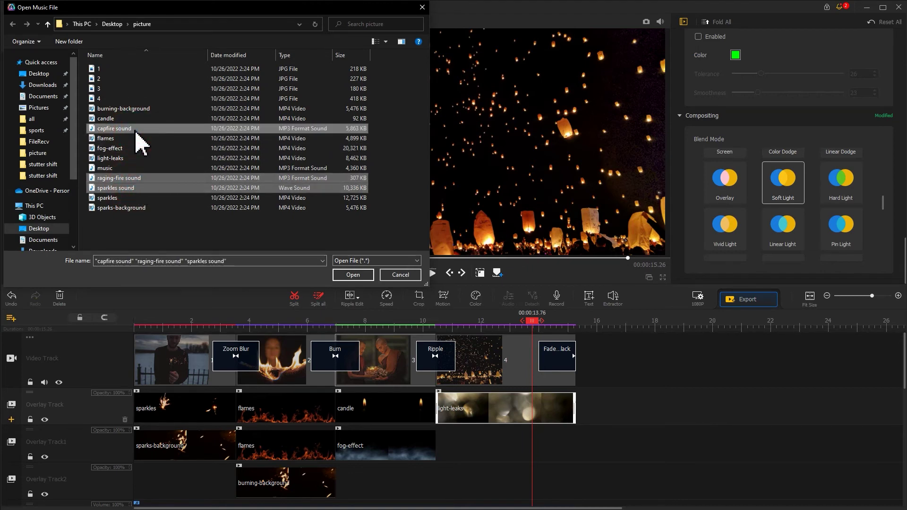
{"action": "left_click", "coordinate": [361, 275]}
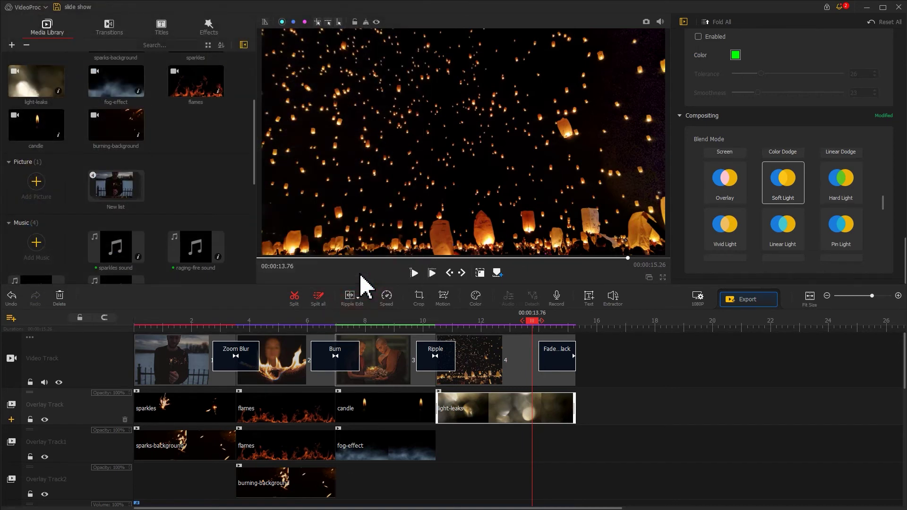
{"action": "scroll", "coordinate": [137, 397], "scroll_direction": "down", "scroll_amount": 3}
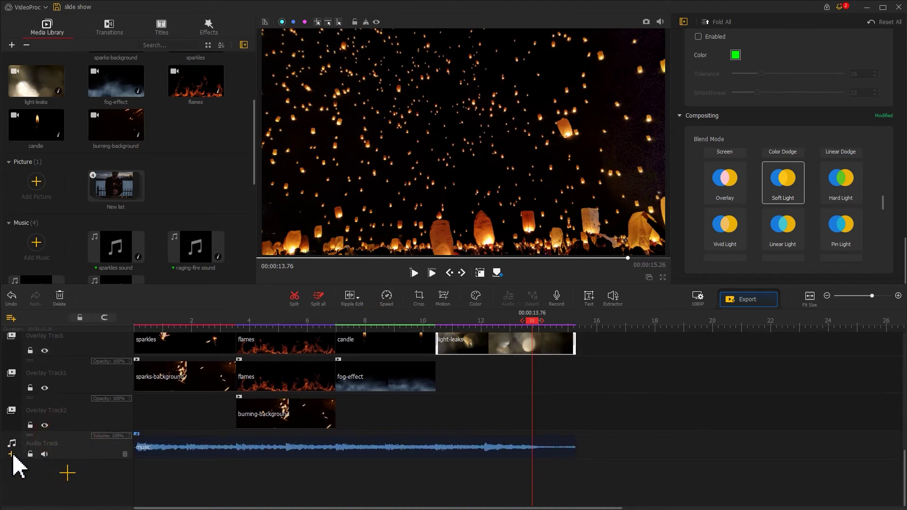
Step: Add Audio Track1 and place sparkles sound on it at 0 s
{"action": "scroll", "coordinate": [14, 466], "scroll_direction": "down", "scroll_amount": 1}
{"action": "left_click", "coordinate": [14, 466]}
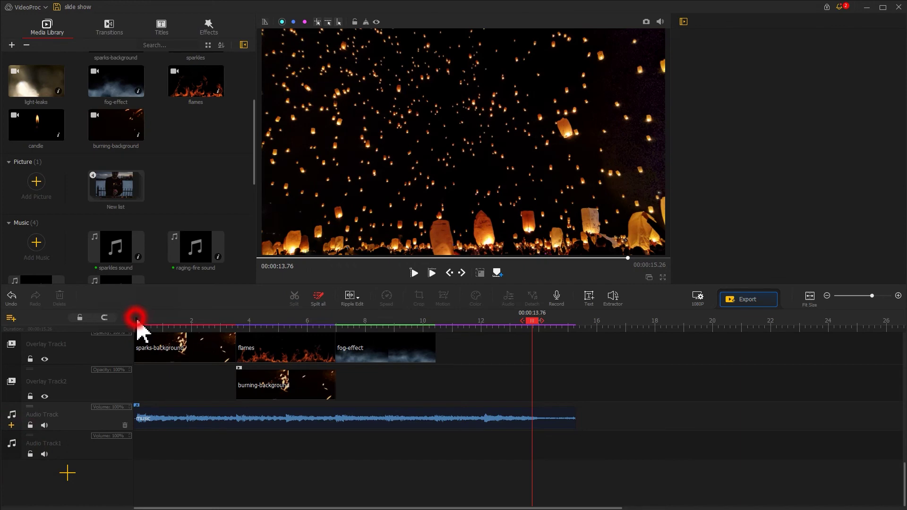
{"action": "left_click", "coordinate": [137, 322]}
{"action": "scroll", "coordinate": [160, 272], "scroll_direction": "down", "scroll_amount": 1}
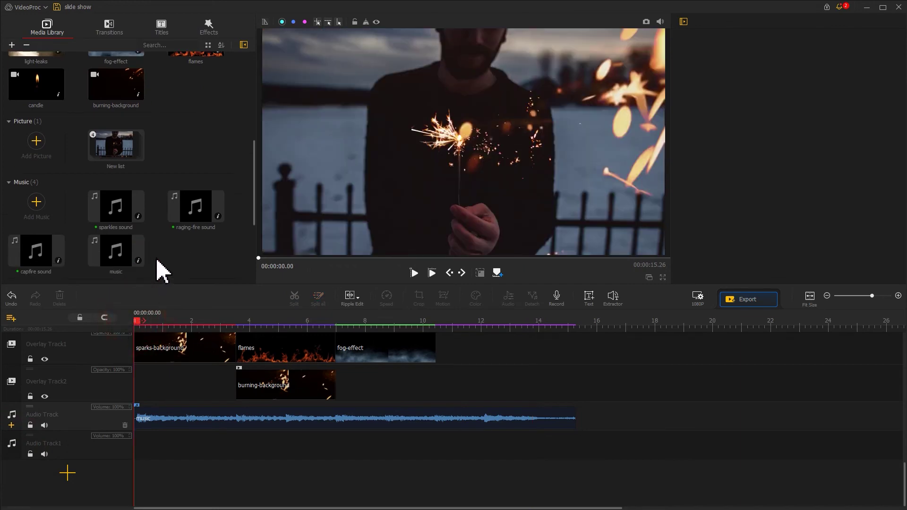
{"action": "left_click_drag", "start_coordinate": [130, 227], "coordinate": [139, 449]}
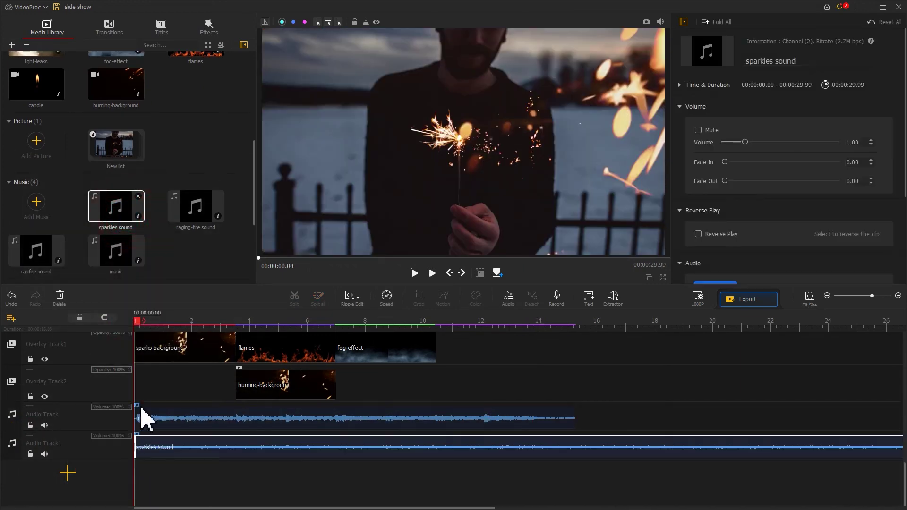
Step: Cut sparkles sound at 3.53 s, delete the tail, and lower its volume to 0.42
{"action": "left_click_drag", "start_coordinate": [139, 327], "coordinate": [240, 330]}
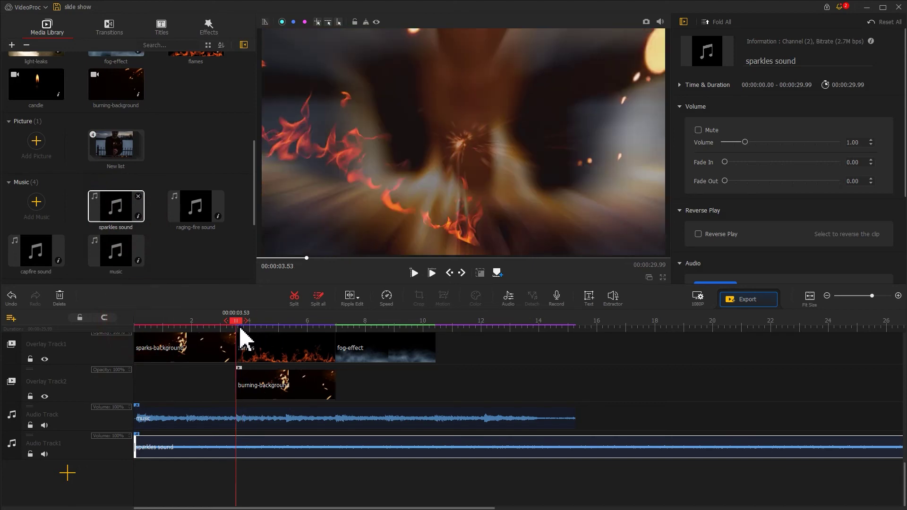
{"action": "left_click", "coordinate": [292, 298]}
{"action": "left_click", "coordinate": [264, 446]}
{"action": "key", "text": "Delete"}
{"action": "left_click", "coordinate": [196, 449]}
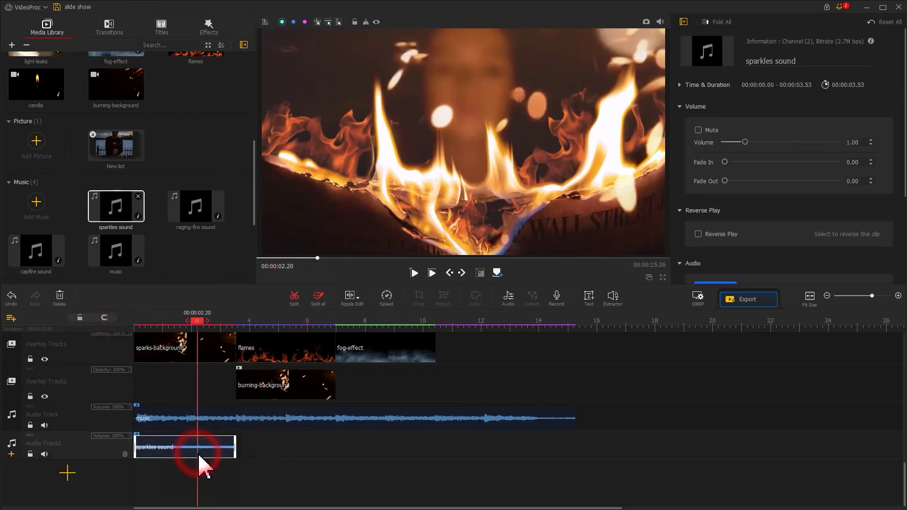
{"action": "left_click_drag", "start_coordinate": [749, 142], "coordinate": [742, 143]}
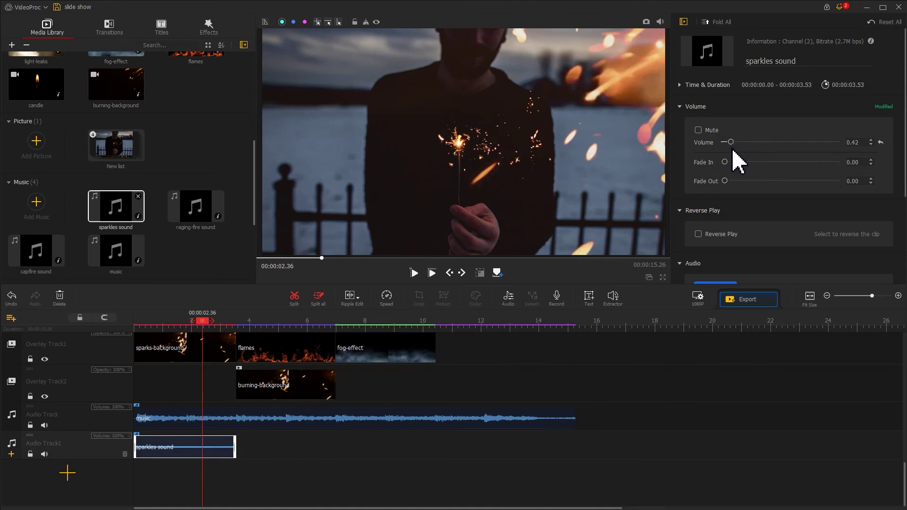
Step: Place raging-fire sound right after sparkles sound, trimmed to end at 6.96 s
{"action": "left_click", "coordinate": [281, 324]}
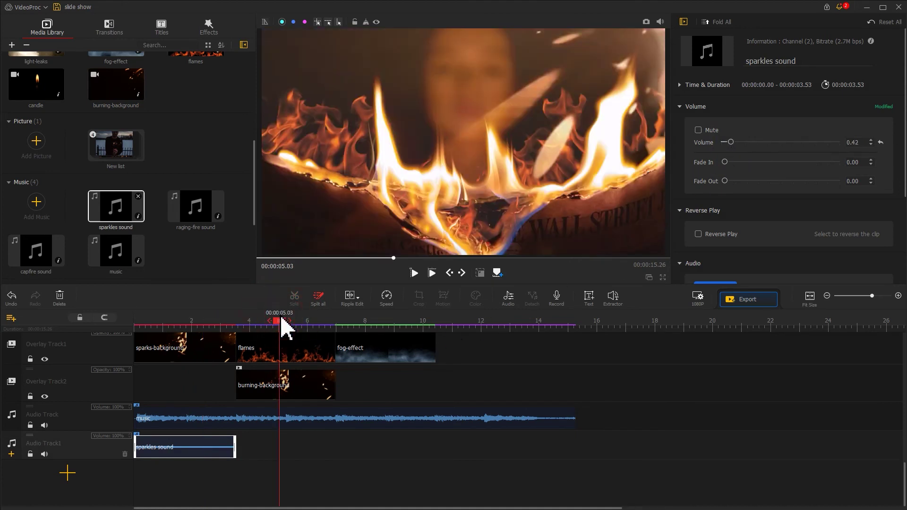
{"action": "left_click_drag", "start_coordinate": [199, 220], "coordinate": [249, 468]}
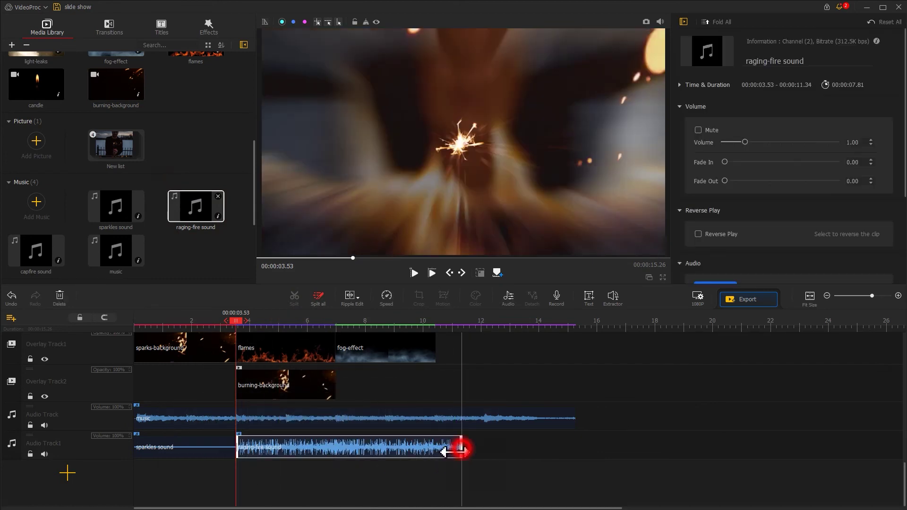
{"action": "left_click_drag", "start_coordinate": [462, 449], "coordinate": [335, 451]}
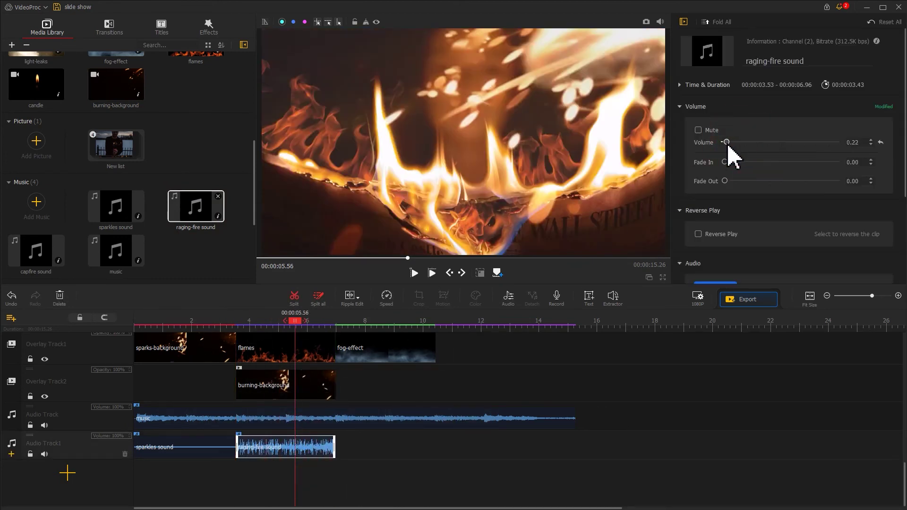
Step: Add capfire sound at 6.96 s, cut it at 10.43 s, and lower its volume to 0.66
{"action": "left_click", "coordinate": [384, 323]}
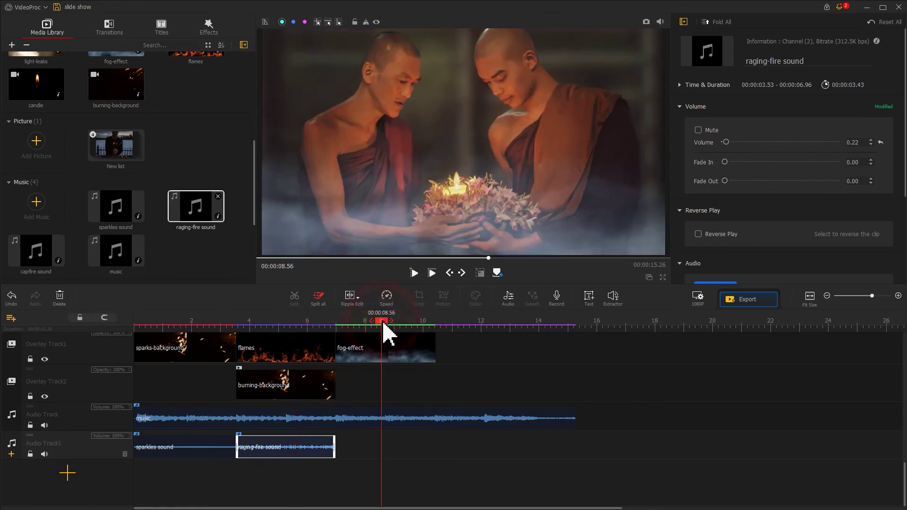
{"action": "left_click_drag", "start_coordinate": [52, 268], "coordinate": [350, 453]}
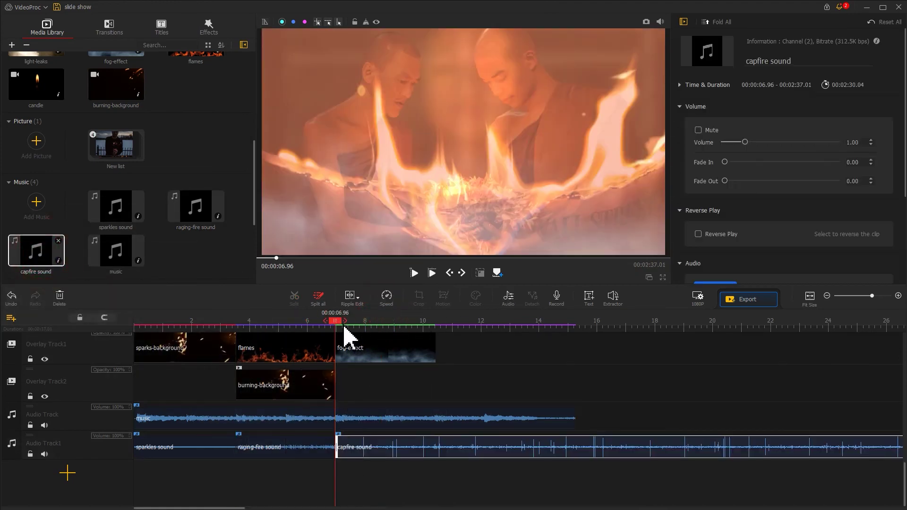
{"action": "left_click_drag", "start_coordinate": [337, 322], "coordinate": [440, 323]}
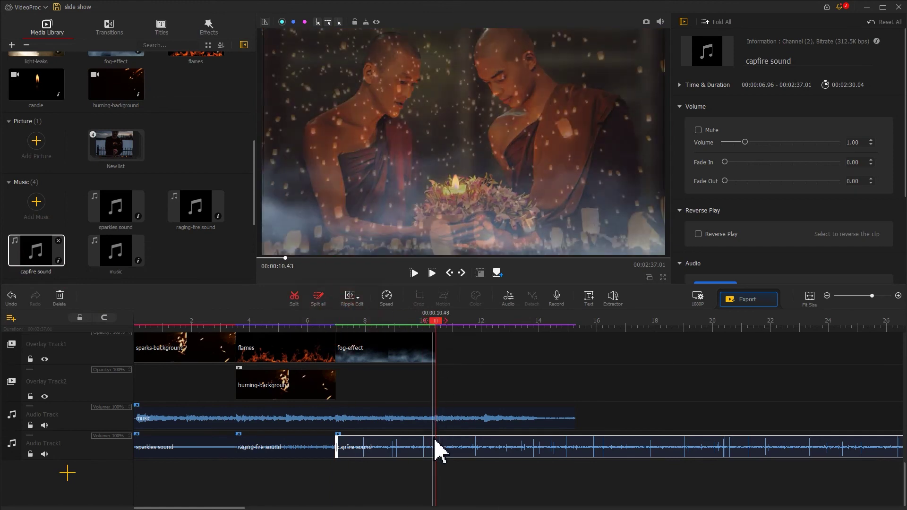
{"action": "left_click", "coordinate": [294, 300]}
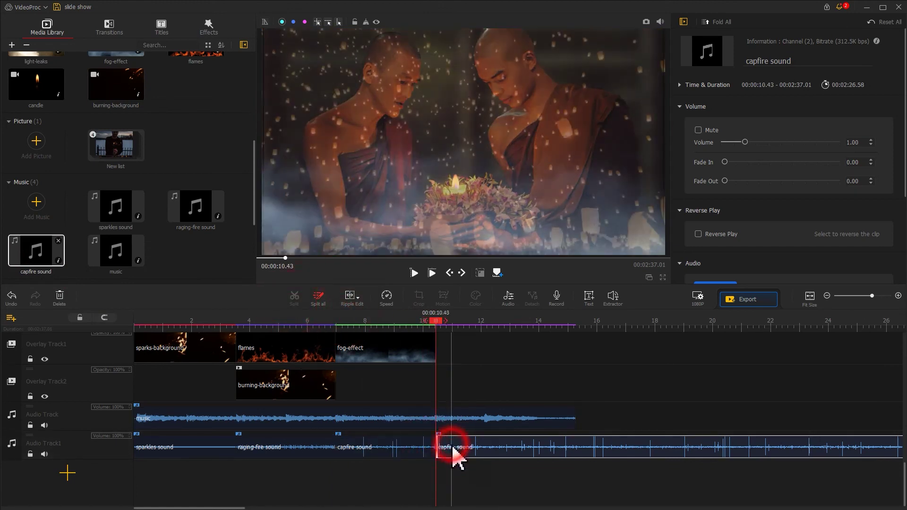
{"action": "key", "text": "Delete"}
{"action": "left_click", "coordinate": [405, 451]}
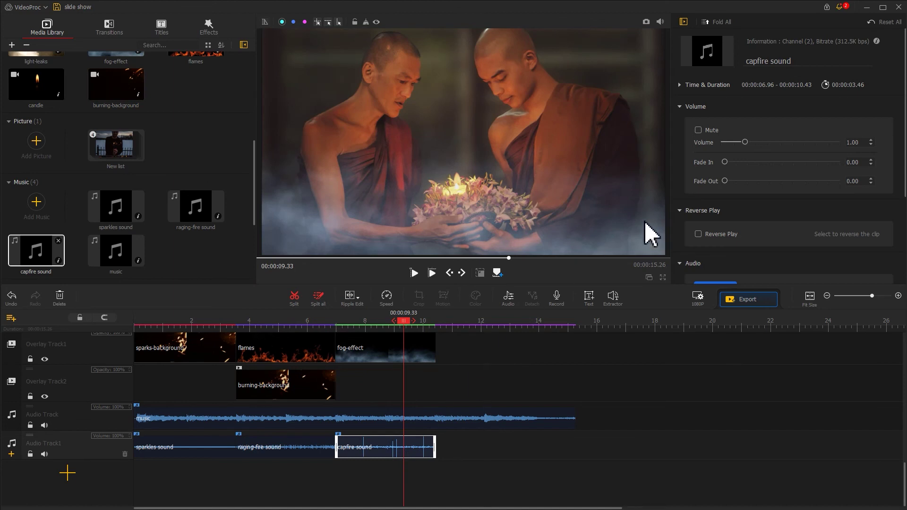
{"action": "left_click", "coordinate": [744, 142]}
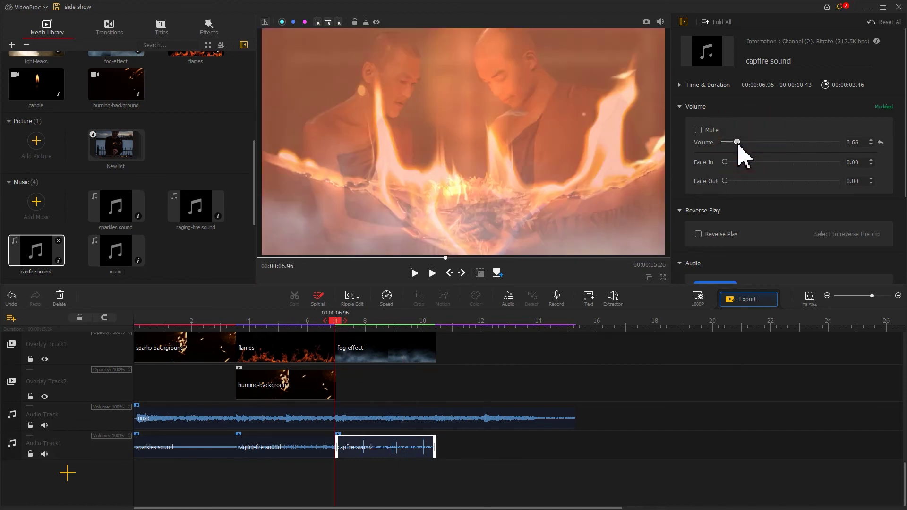